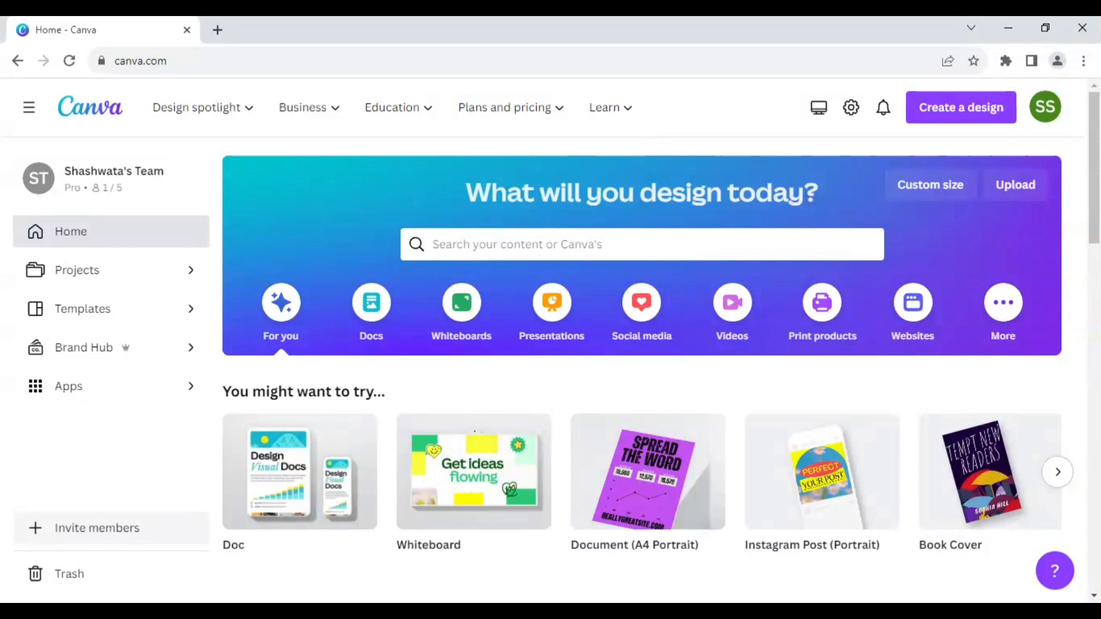
Create a new blank custom-size design 1000 px wide and 1600 px high.
{"action": "left_click", "coordinate": [920, 194]}
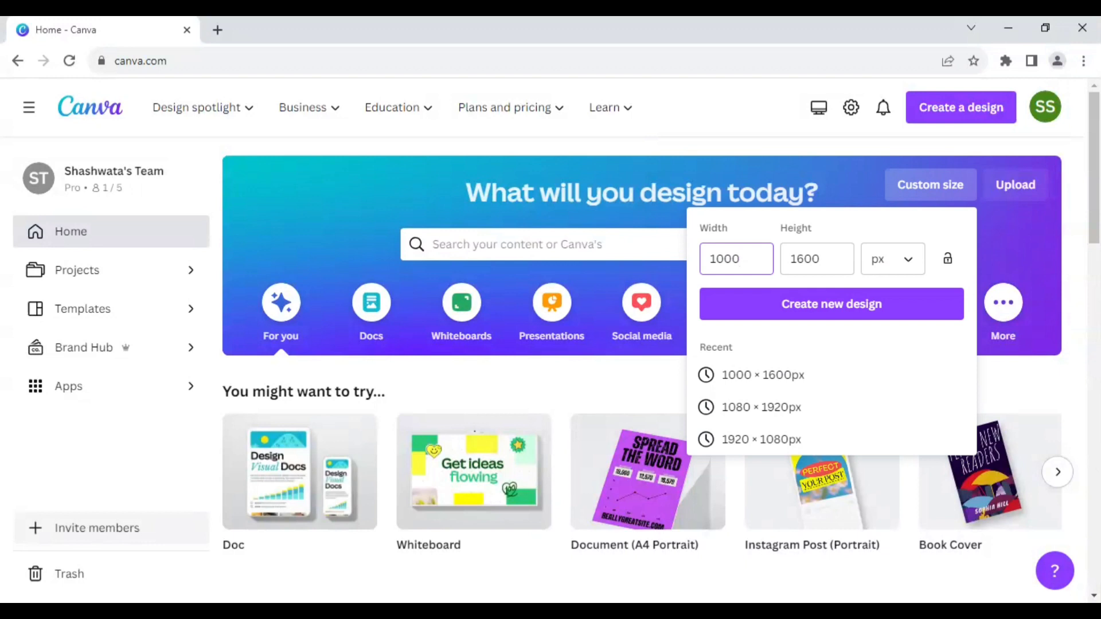
{"action": "left_click", "coordinate": [816, 258]}
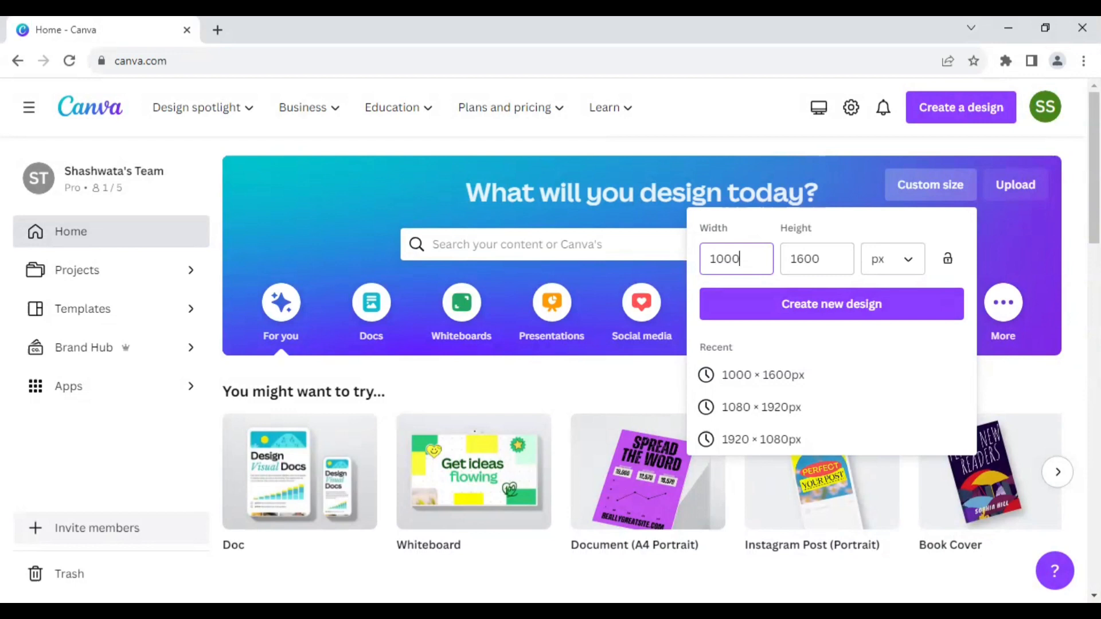
{"action": "left_click", "coordinate": [827, 310]}
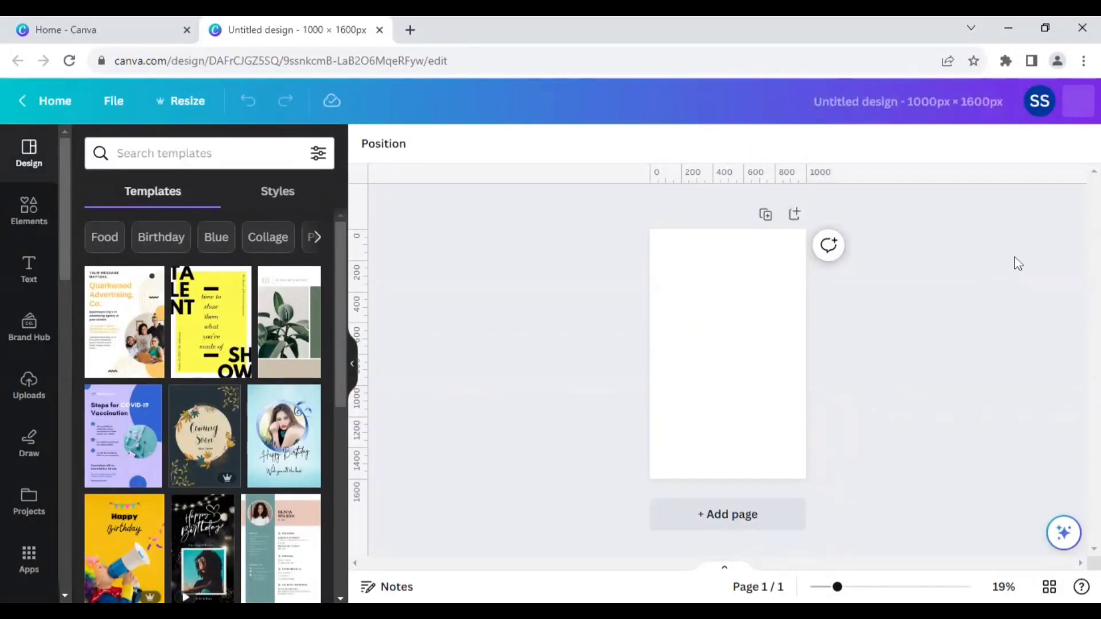
Search the elements library for "abstract pink background".
{"action": "left_click", "coordinate": [30, 213]}
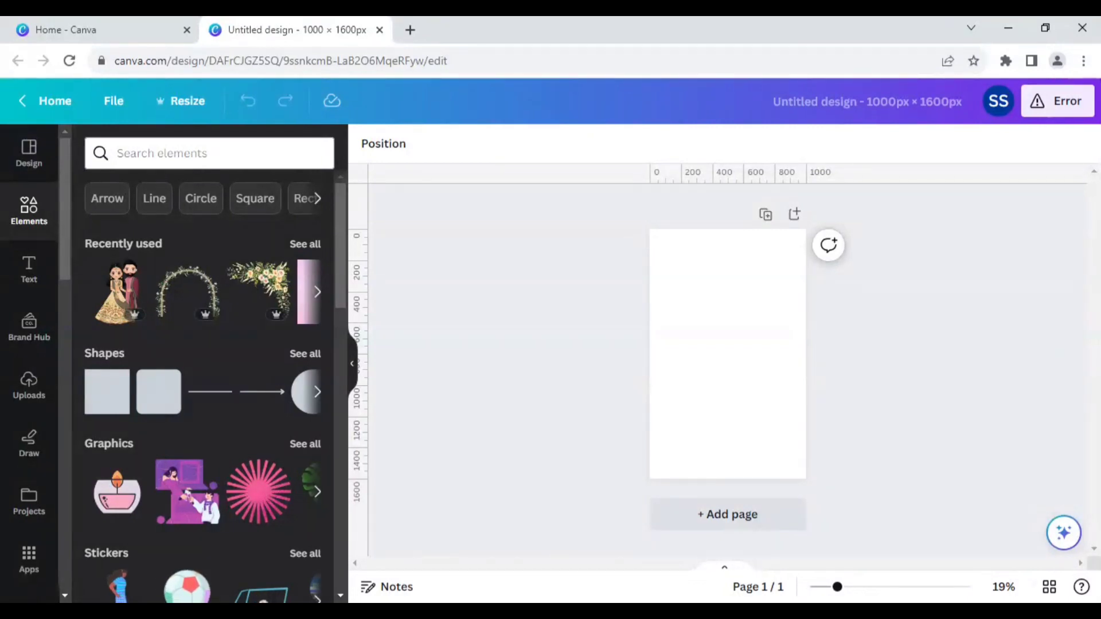
{"action": "left_click", "coordinate": [209, 153]}
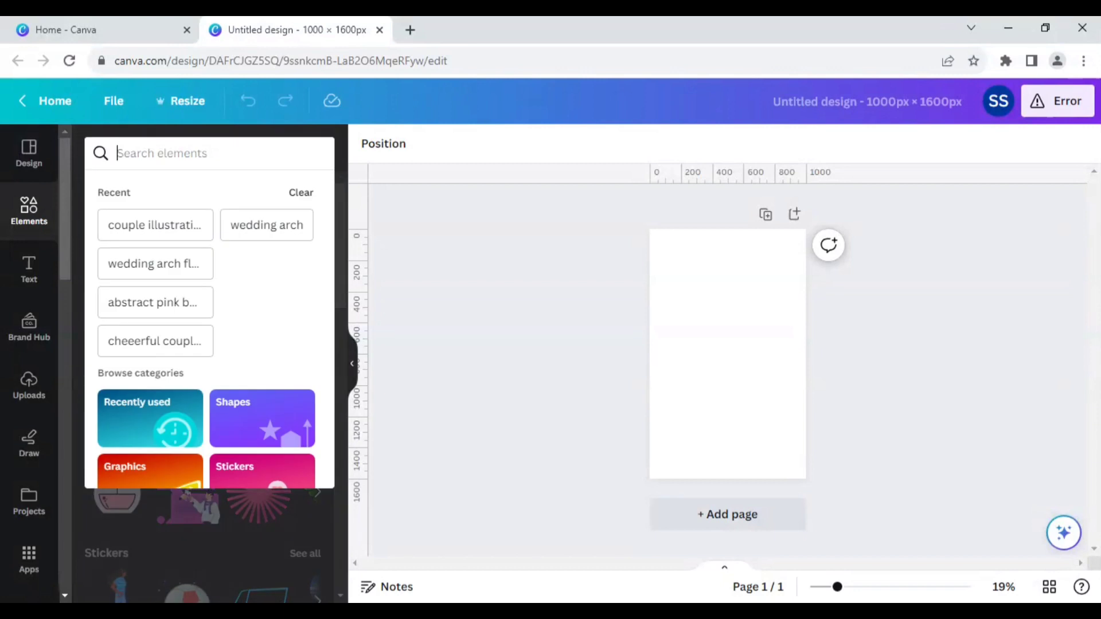
{"action": "type", "text": "a"}
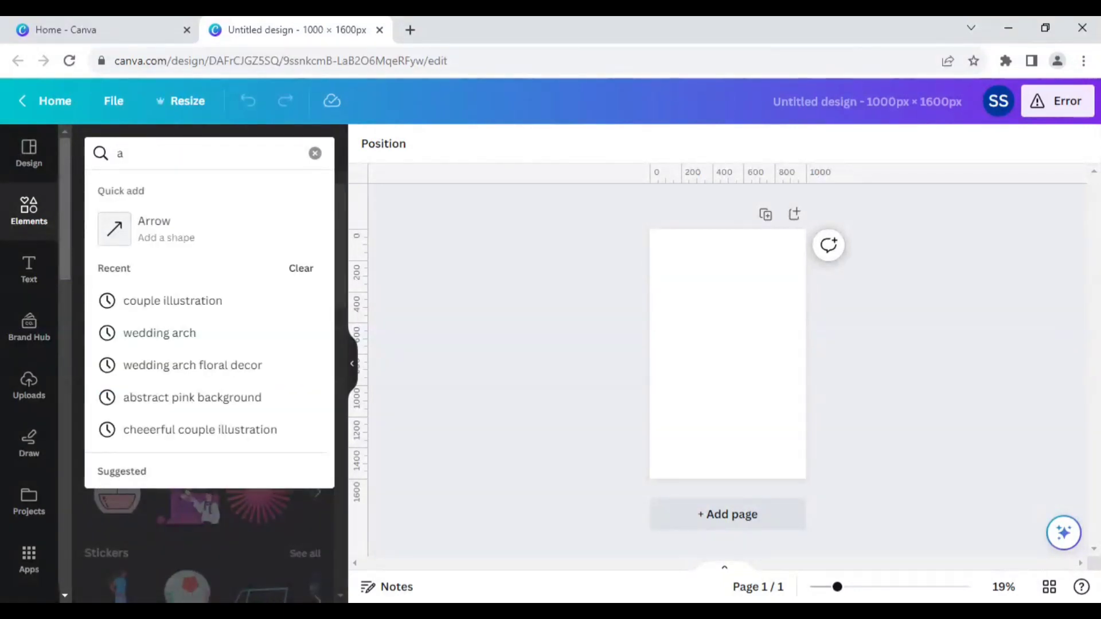
{"action": "type", "text": "bstract p"}
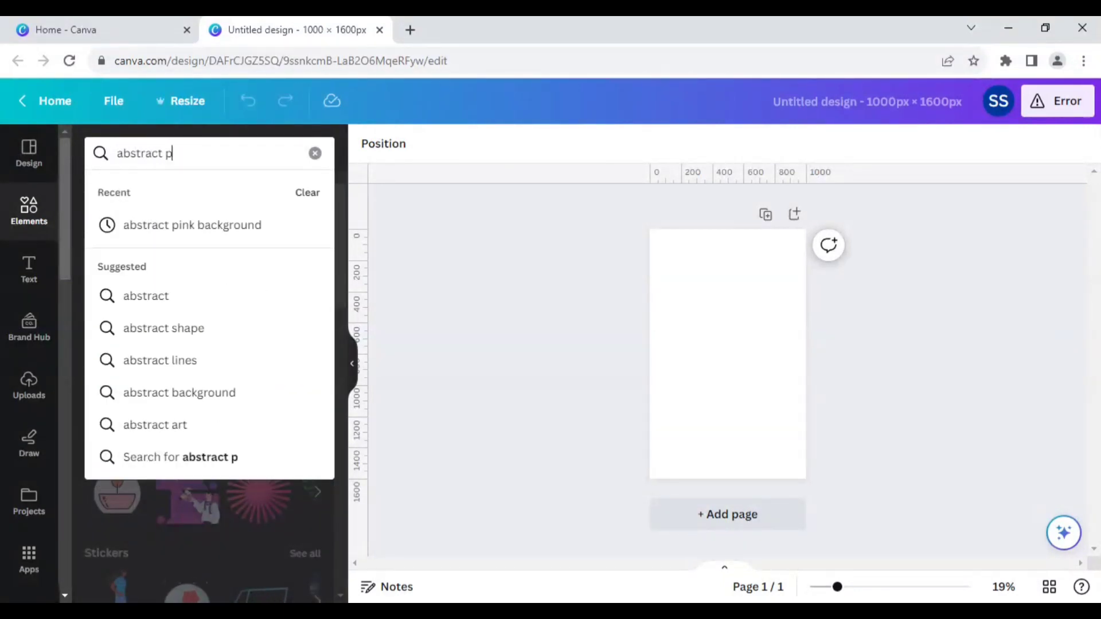
{"action": "type", "text": "ink backg"}
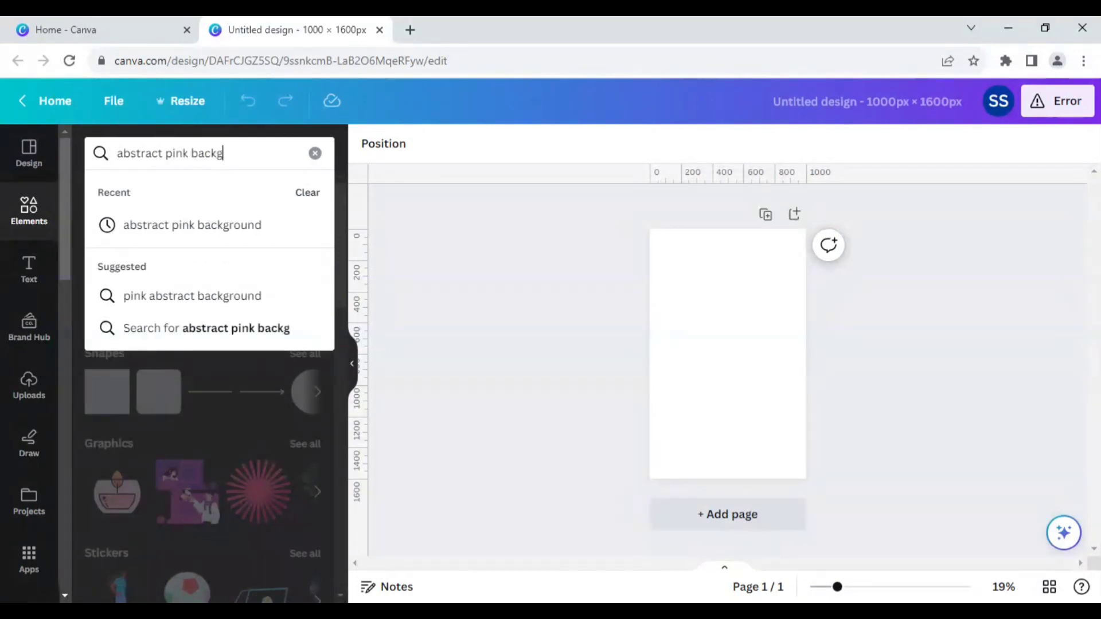
{"action": "type", "text": "round"}
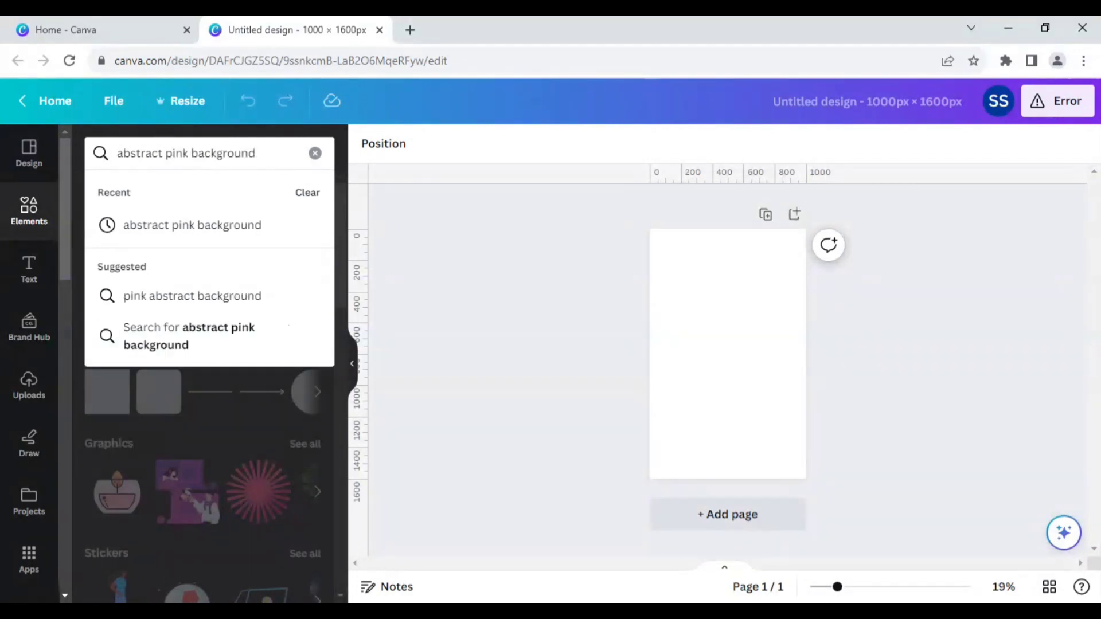
{"action": "left_click", "coordinate": [224, 237]}
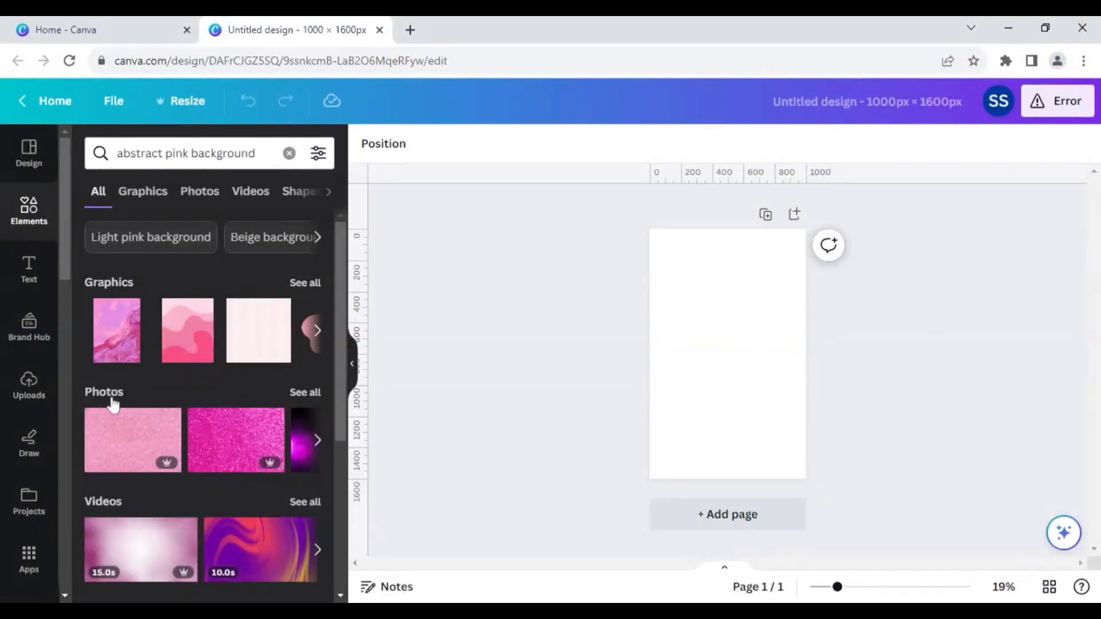
Add the pale pink gradient photo with the light centre and set it as the page background.
{"action": "left_click", "coordinate": [303, 394]}
{"action": "scroll", "coordinate": [247, 440], "scroll_direction": "down", "scroll_amount": 2}
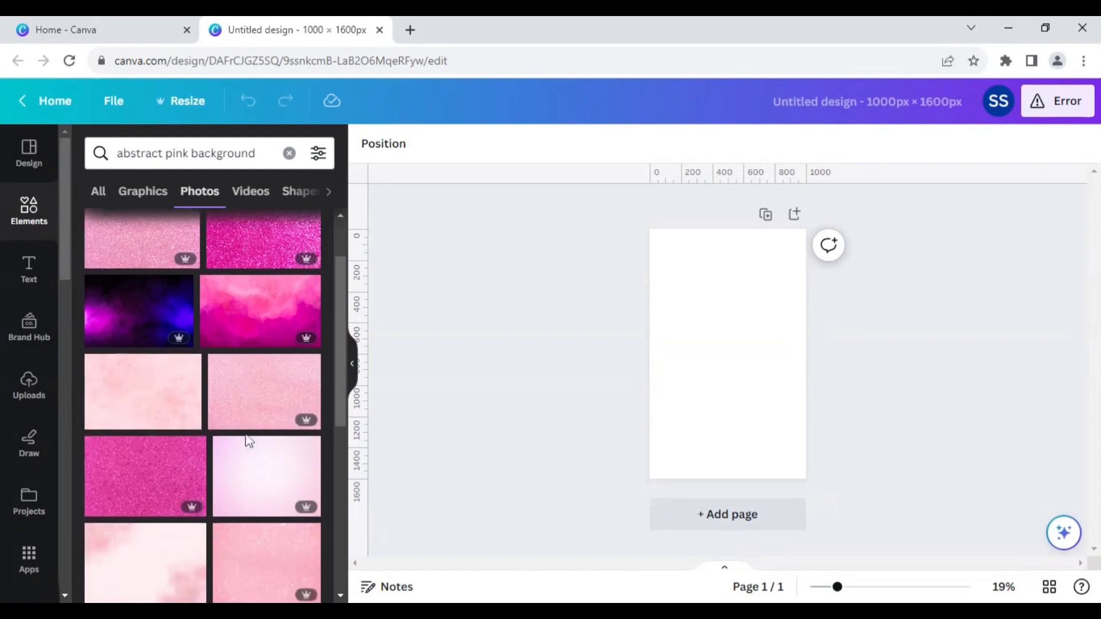
{"action": "left_click", "coordinate": [259, 471]}
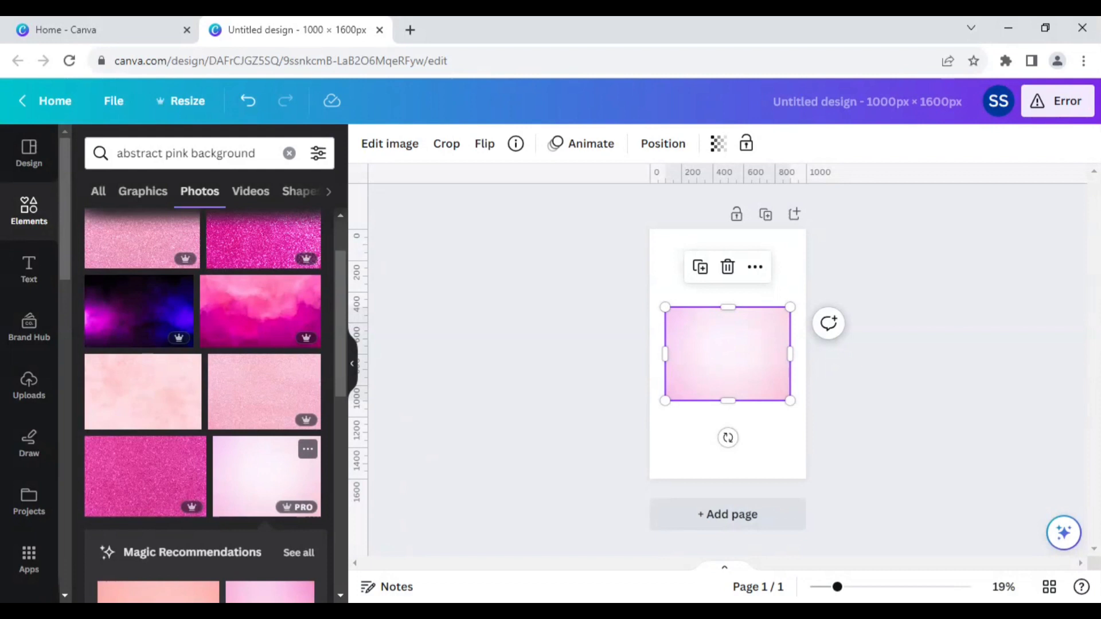
{"action": "right_click", "coordinate": [735, 388]}
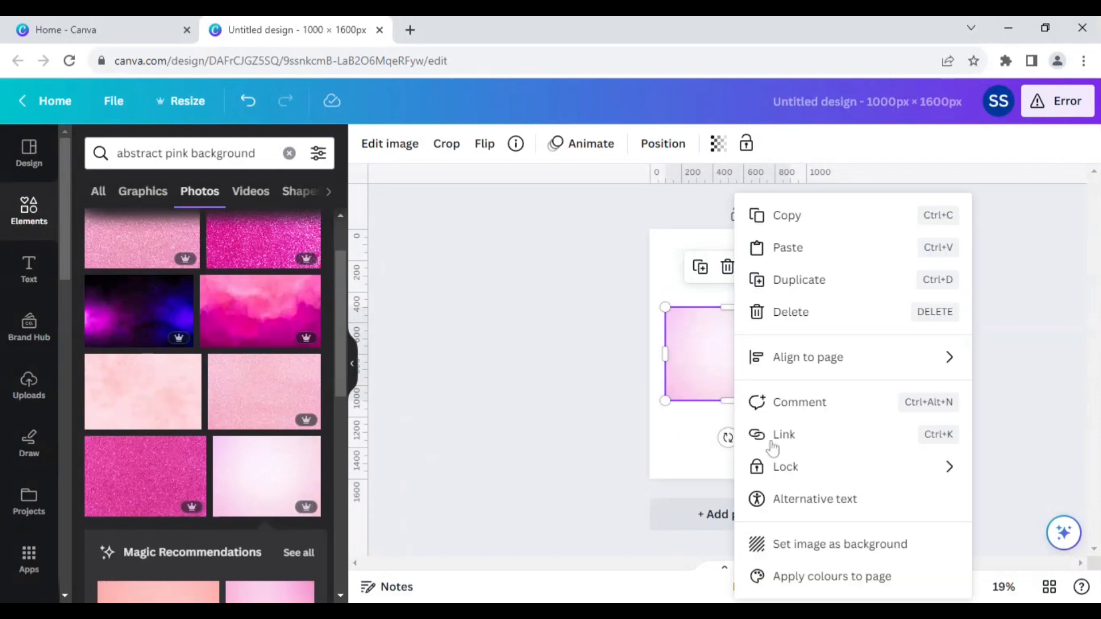
{"action": "left_click", "coordinate": [806, 545]}
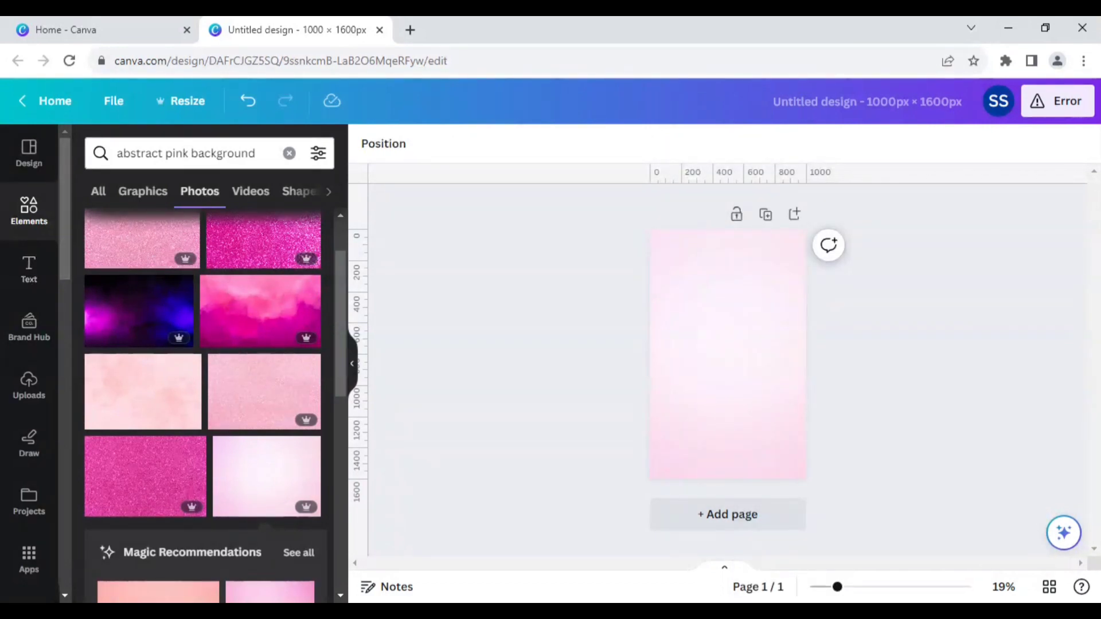
Search the elements for "wedding arch floral decor" and show all the graphics.
{"action": "left_click", "coordinate": [289, 153]}
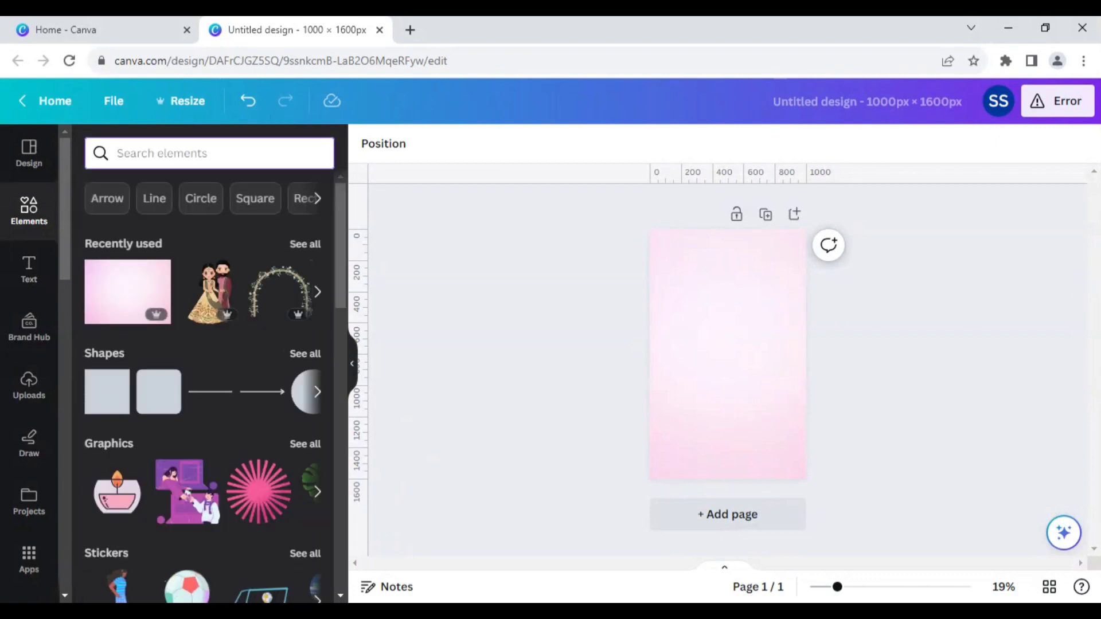
{"action": "type", "text": "wedding"}
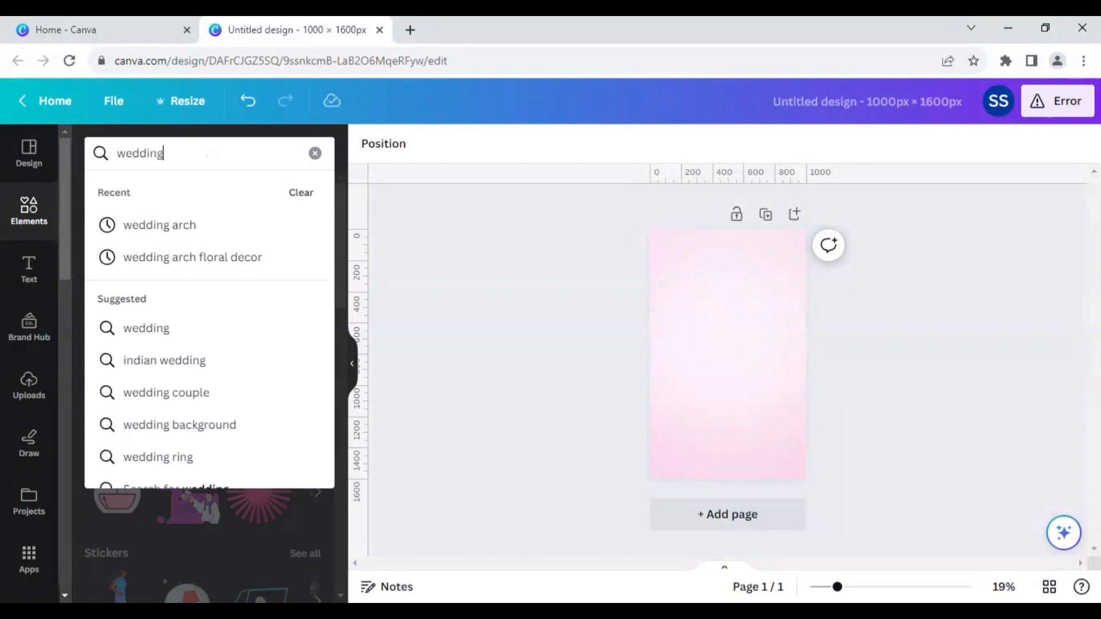
{"action": "type", "text": " arch"}
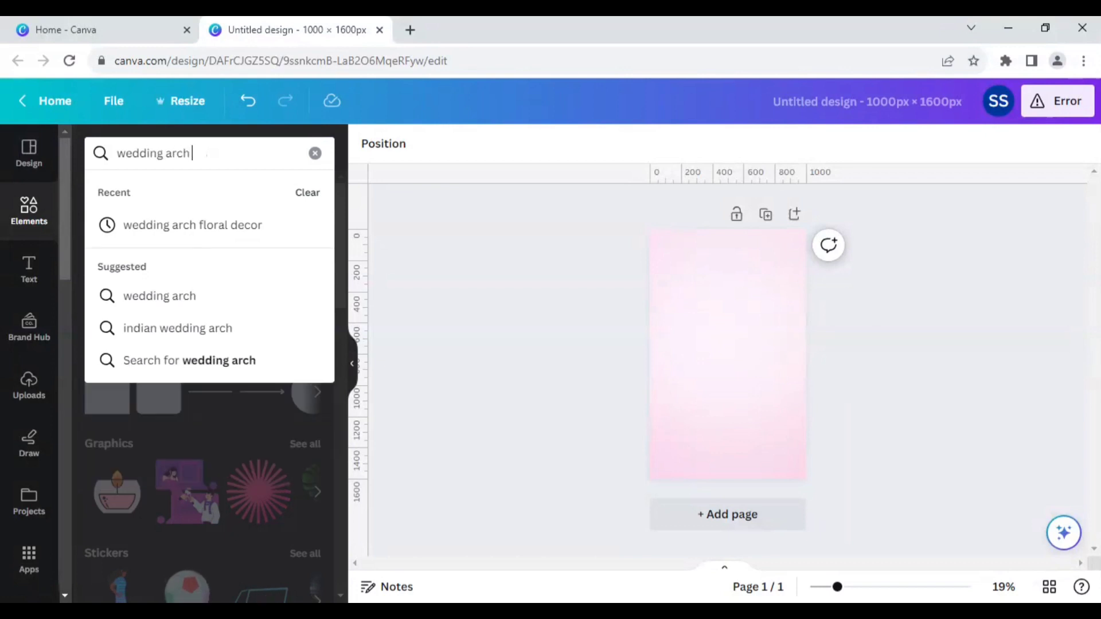
{"action": "left_click", "coordinate": [208, 227]}
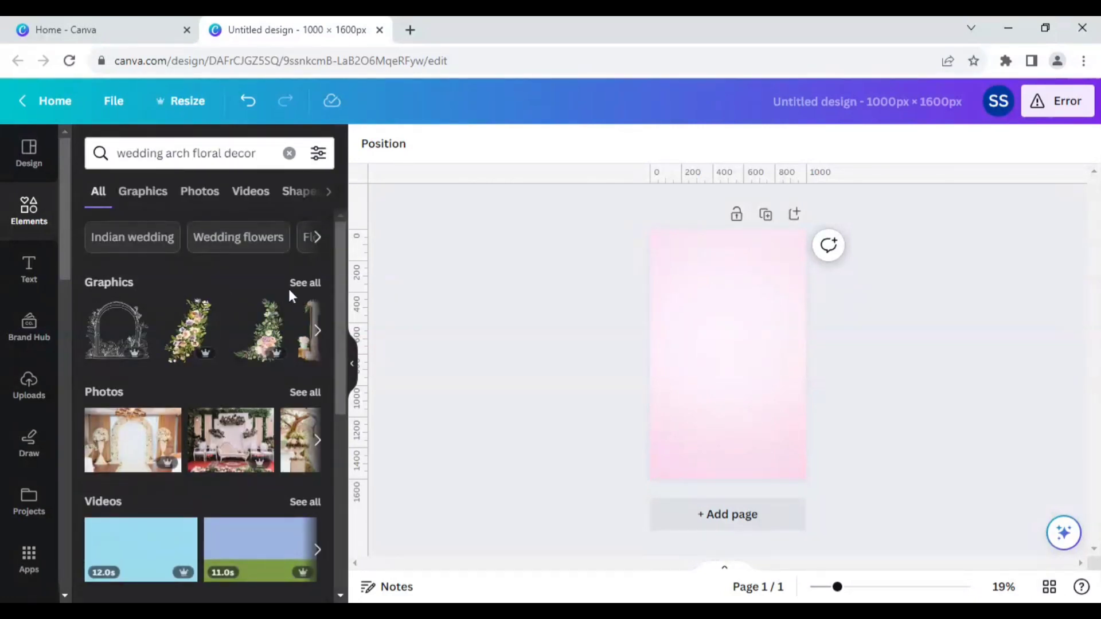
{"action": "left_click", "coordinate": [306, 284]}
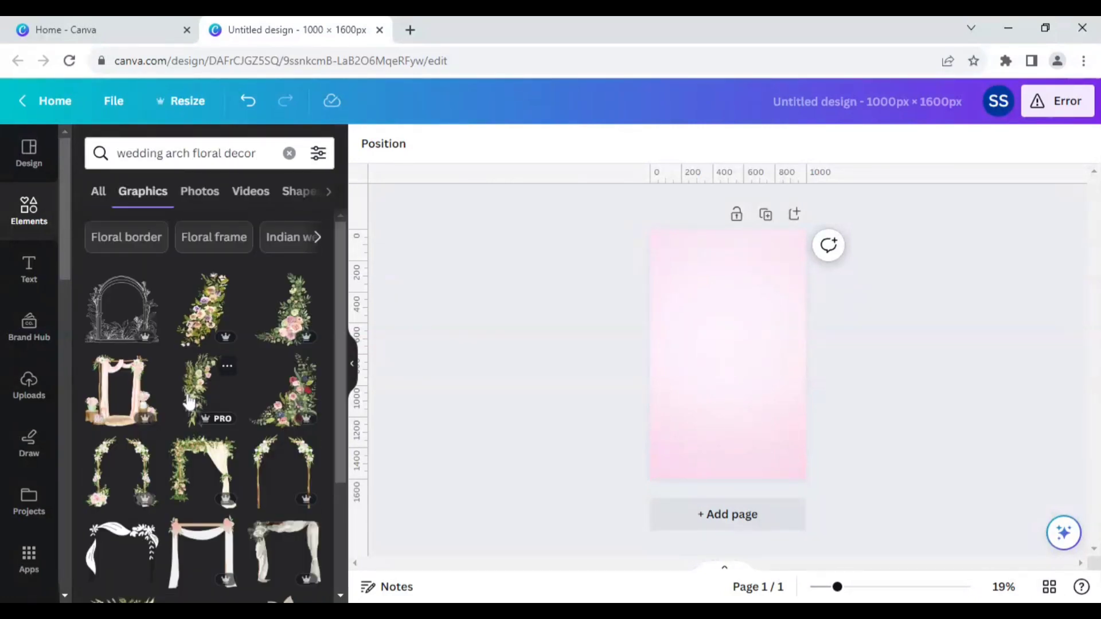
Add the yellow floral corner graphic, fit it into the page's upper-right corner and shrink it to about half the page width.
{"action": "scroll", "coordinate": [184, 400], "scroll_direction": "down", "scroll_amount": 5}
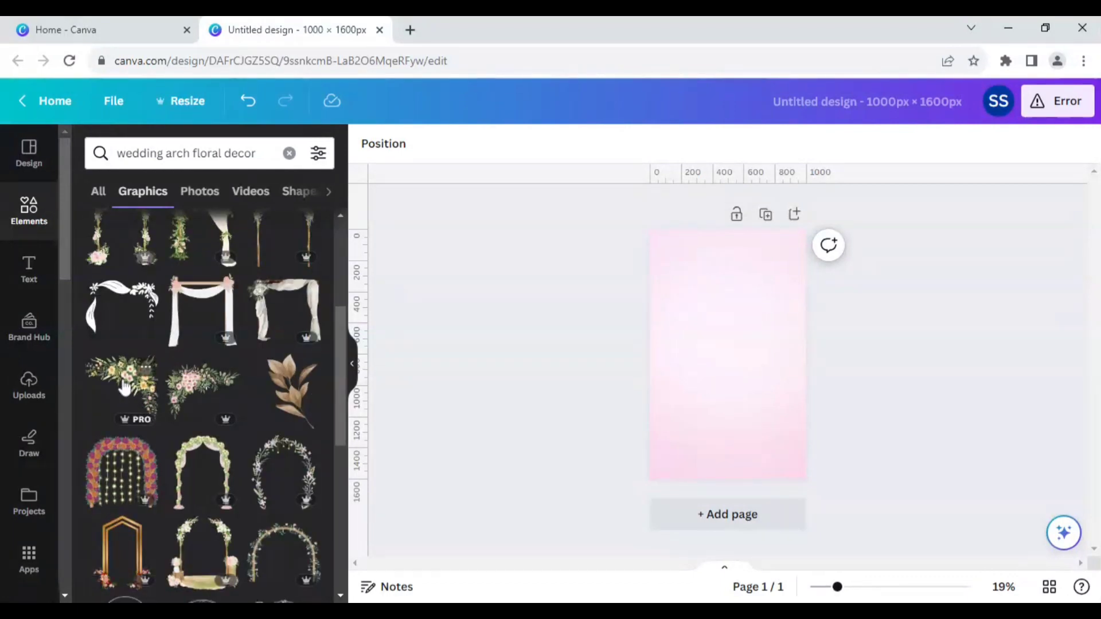
{"action": "left_click", "coordinate": [124, 388]}
{"action": "left_click_drag", "start_coordinate": [712, 373], "coordinate": [738, 300]}
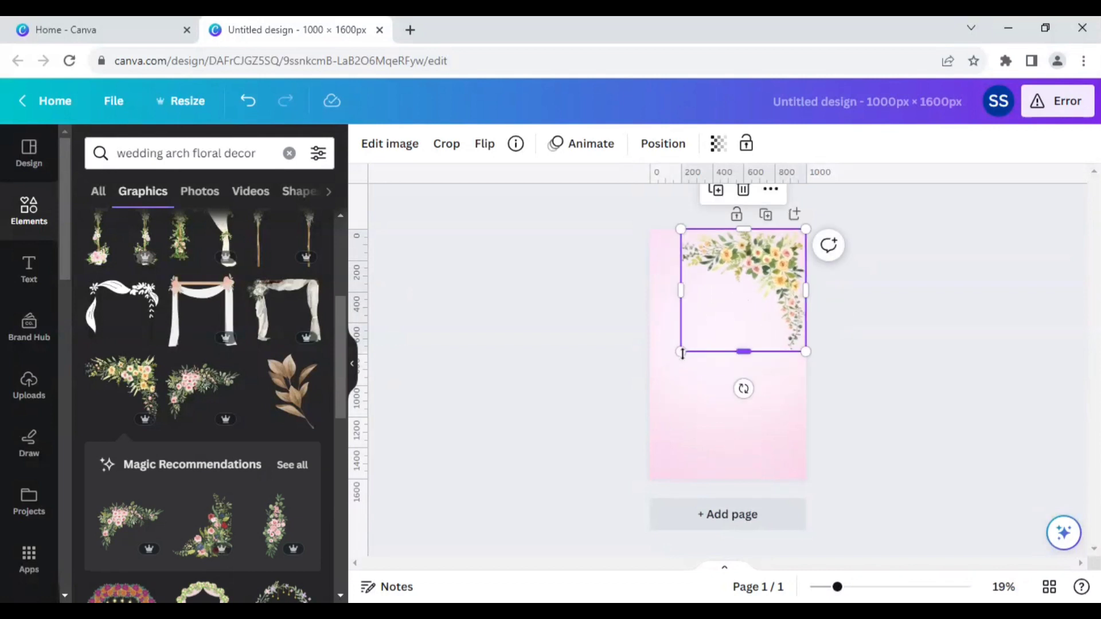
{"action": "left_click_drag", "start_coordinate": [682, 351], "coordinate": [732, 310]}
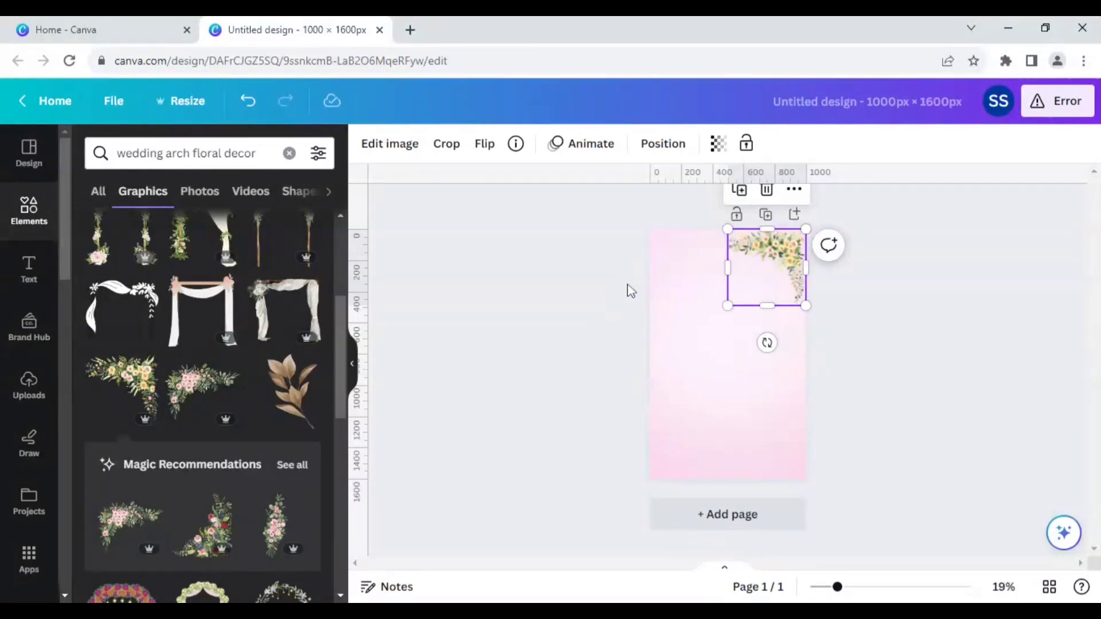
Duplicate the floral corner graphic, place the copy in the page's upper-left corner and flip it horizontally.
{"action": "left_click", "coordinate": [744, 198]}
{"action": "left_click_drag", "start_coordinate": [754, 264], "coordinate": [674, 262]}
{"action": "left_click", "coordinate": [485, 146]}
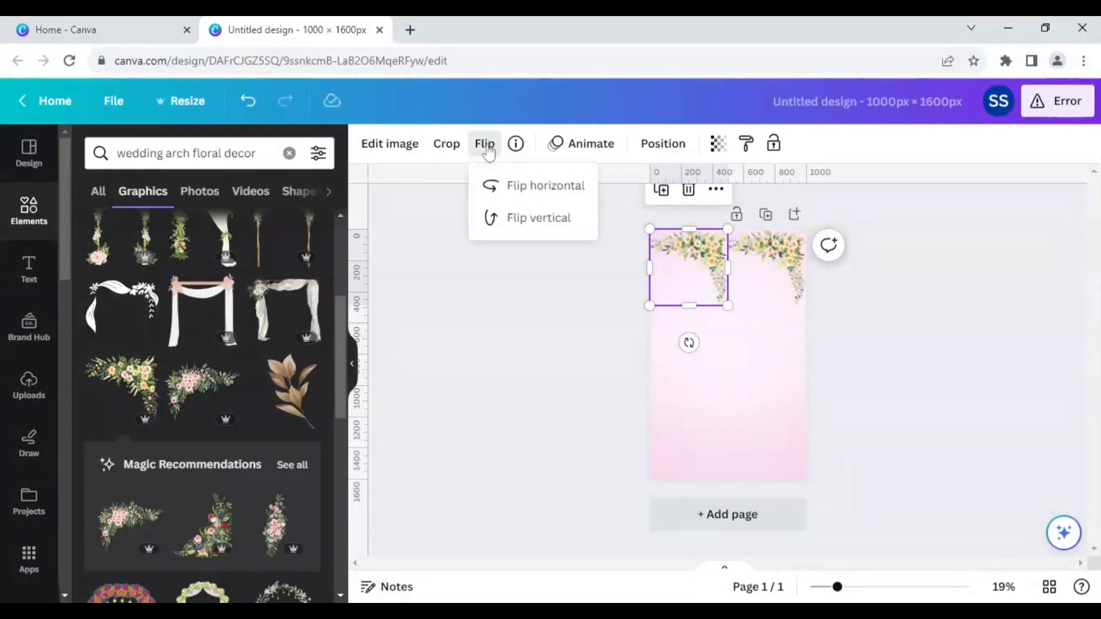
{"action": "left_click", "coordinate": [509, 189]}
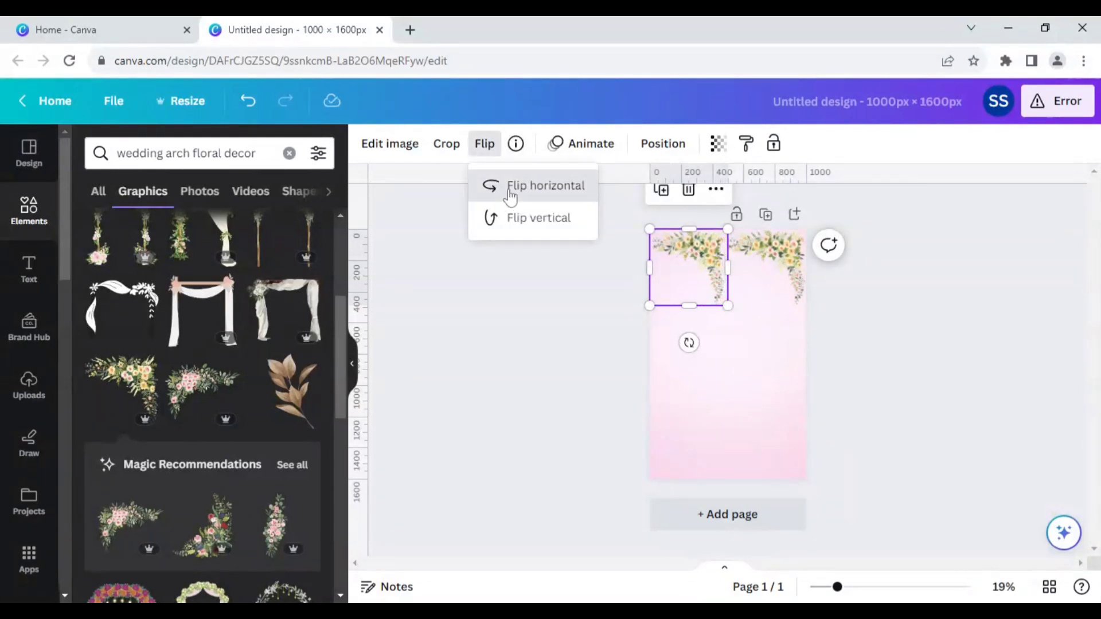
{"action": "left_click", "coordinate": [549, 321]}
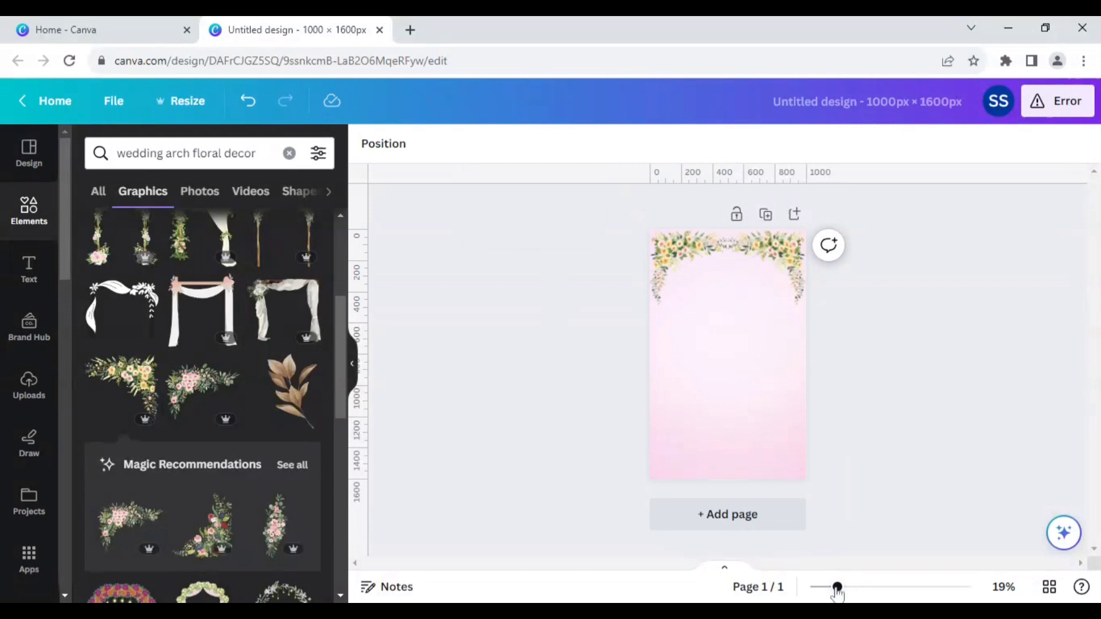
Shorten the element search to "wedding arch" and run it for graphics.
{"action": "left_click_drag", "start_coordinate": [837, 587], "coordinate": [859, 588]}
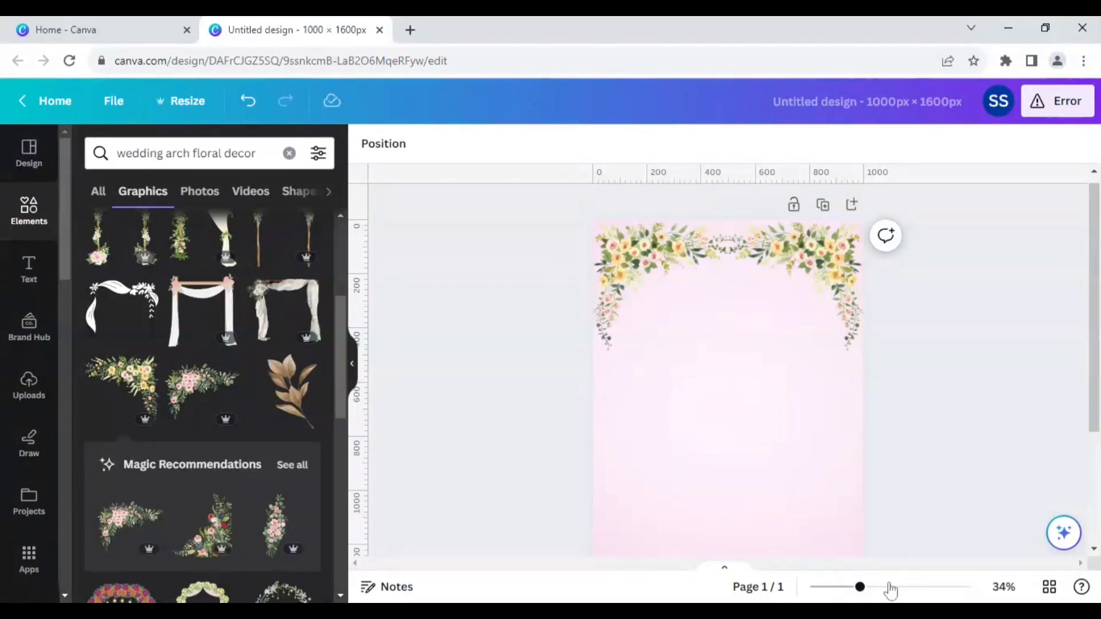
{"action": "left_click_drag", "start_coordinate": [860, 587], "coordinate": [847, 587]}
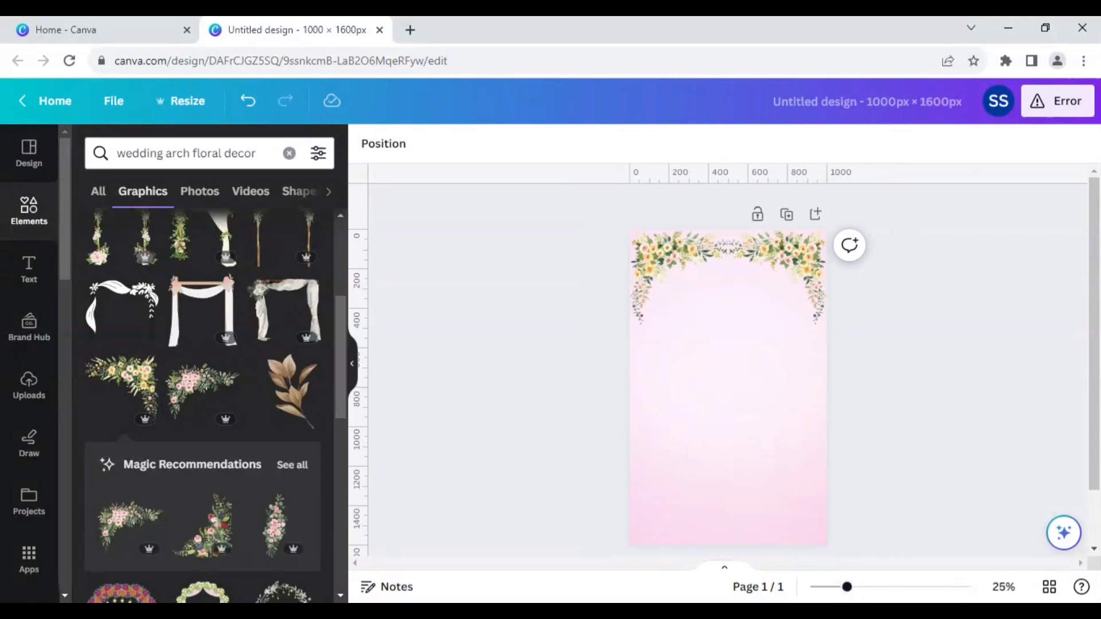
{"action": "left_click", "coordinate": [256, 153]}
{"action": "type", "text": "======"}
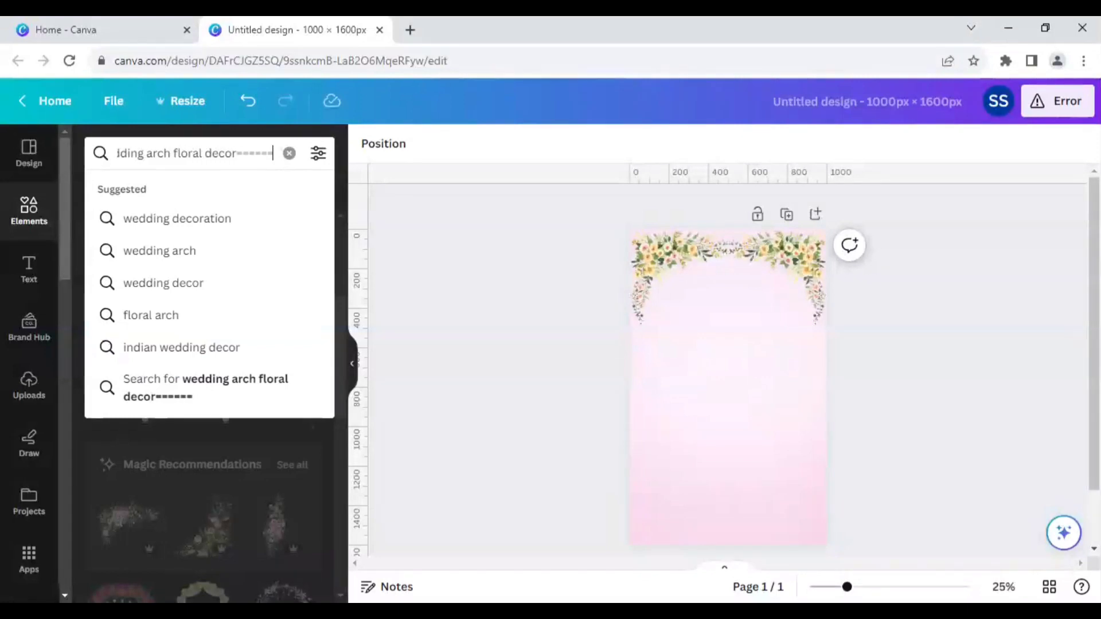
{"action": "key", "text": "BackSpace"}
{"action": "key", "text": "BackSpace"}
{"action": "key", "text": "BackSpace"}
{"action": "key", "text": "BackSpace"}
{"action": "key", "text": "BackSpace"}
{"action": "key", "text": "BackSpace"}
{"action": "key", "text": "BackSpace"}
{"action": "key", "text": "BackSpace"}
{"action": "key", "text": "BackSpace"}
{"action": "key", "text": "BackSpace"}
{"action": "key", "text": "BackSpace"}
{"action": "key", "text": "BackSpace"}
{"action": "key", "text": "BackSpace"}
{"action": "key", "text": "BackSpace"}
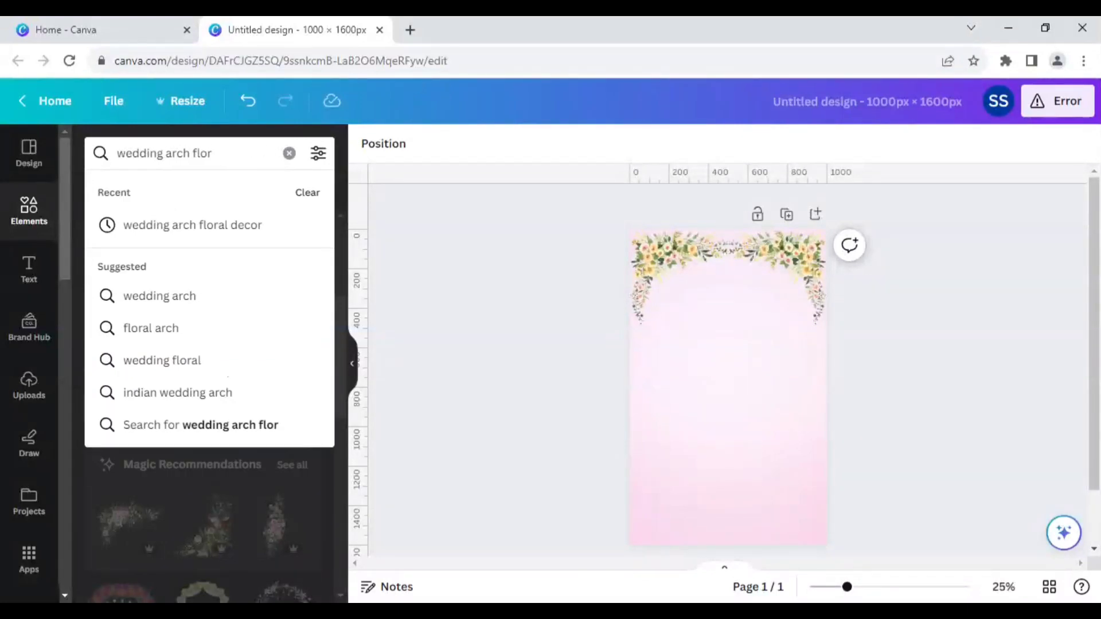
{"action": "key", "text": "BackSpace"}
{"action": "key", "text": "BackSpace"}
{"action": "key", "text": "BackSpace"}
{"action": "key", "text": "BackSpace"}
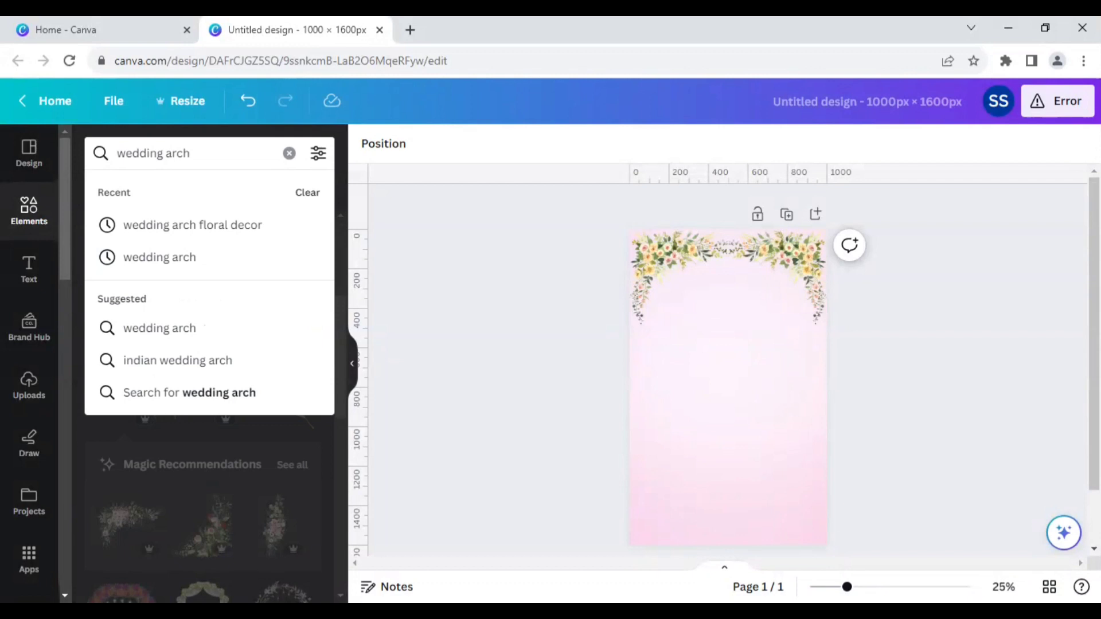
{"action": "key", "text": "Return"}
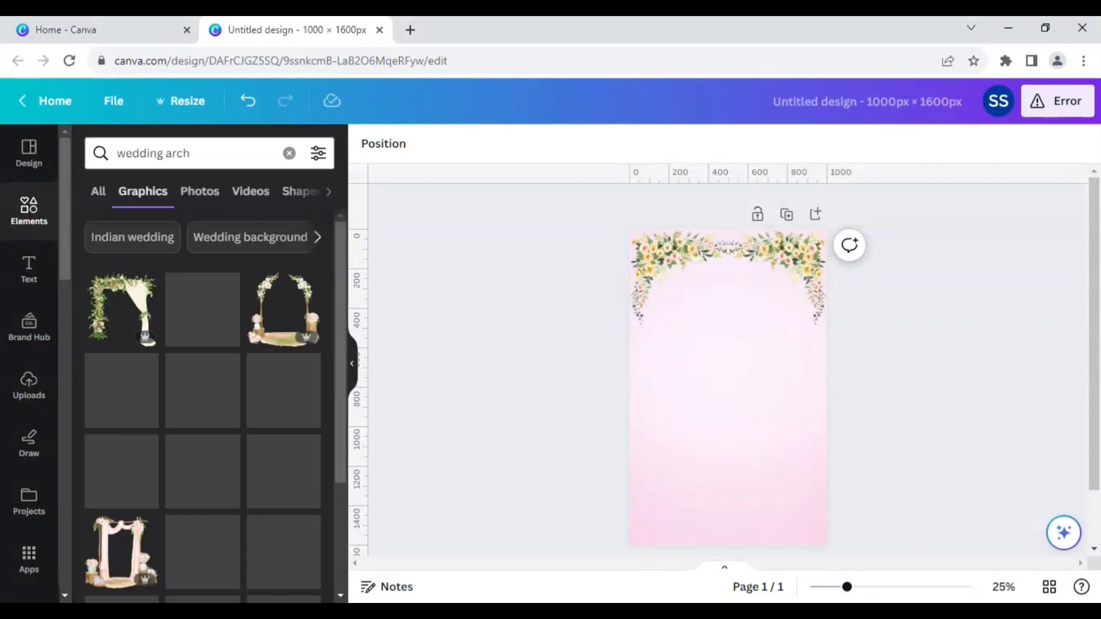
Browse the wedding arch graphics and add the "Wedding Flower Arch" with green leaf vines to the page.
{"action": "scroll", "coordinate": [141, 377], "scroll_direction": "down", "scroll_amount": 1}
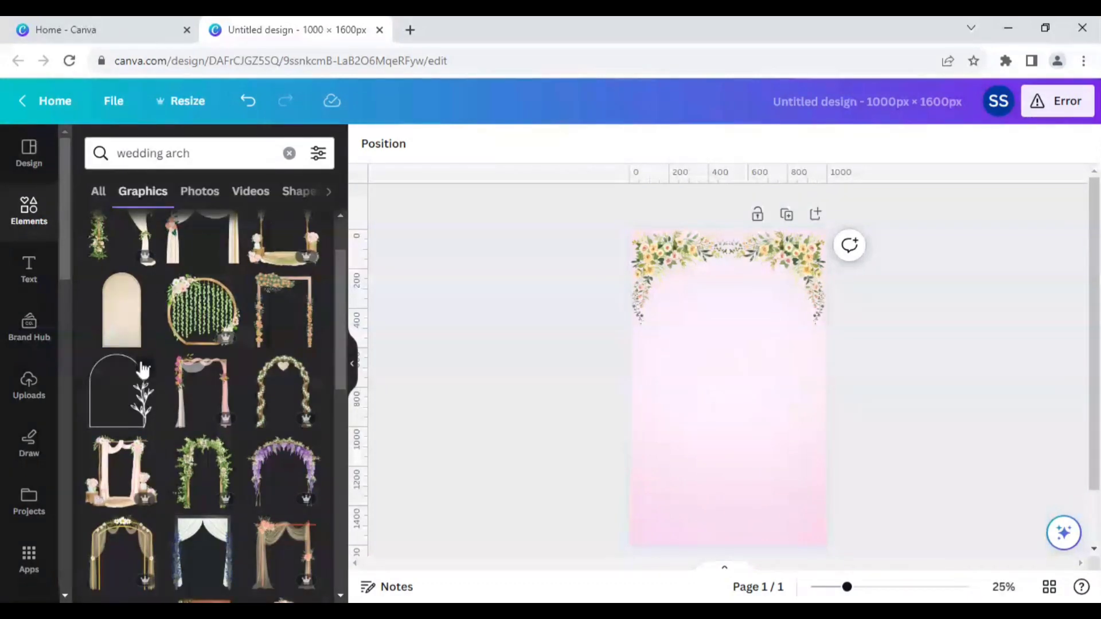
{"action": "scroll", "coordinate": [149, 366], "scroll_direction": "down", "scroll_amount": 5}
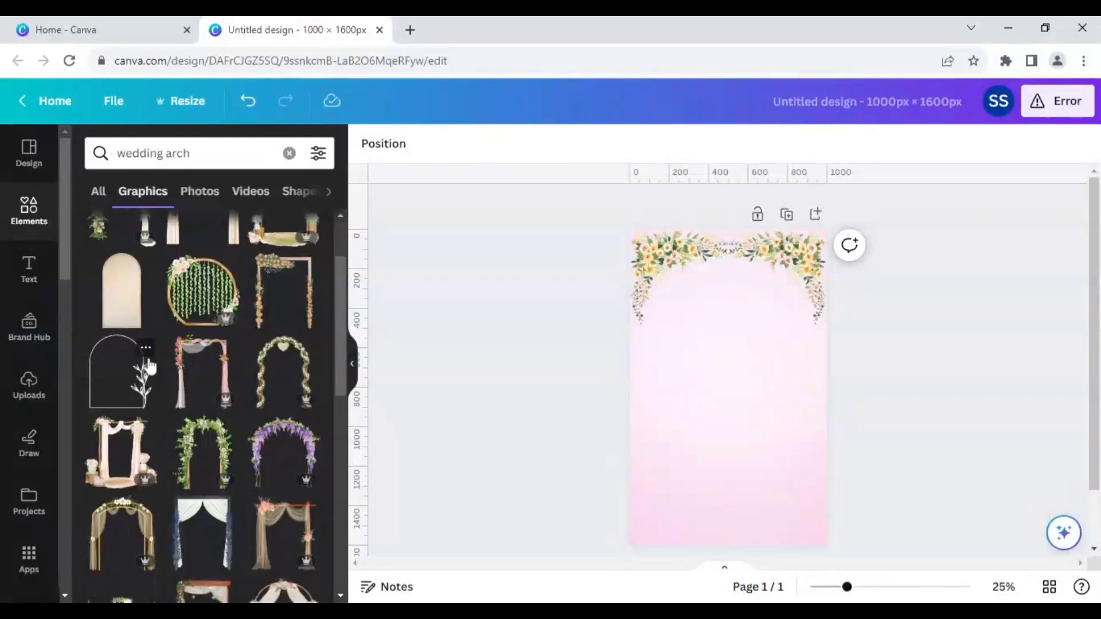
{"action": "scroll", "coordinate": [149, 365], "scroll_direction": "down", "scroll_amount": 5}
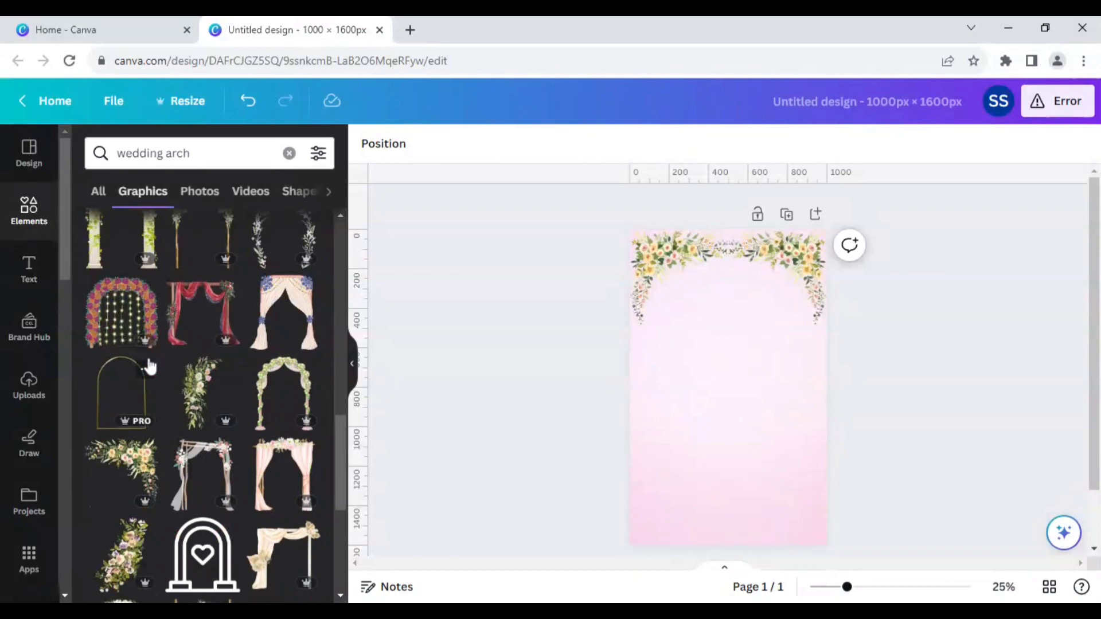
{"action": "scroll", "coordinate": [149, 366], "scroll_direction": "down", "scroll_amount": 3}
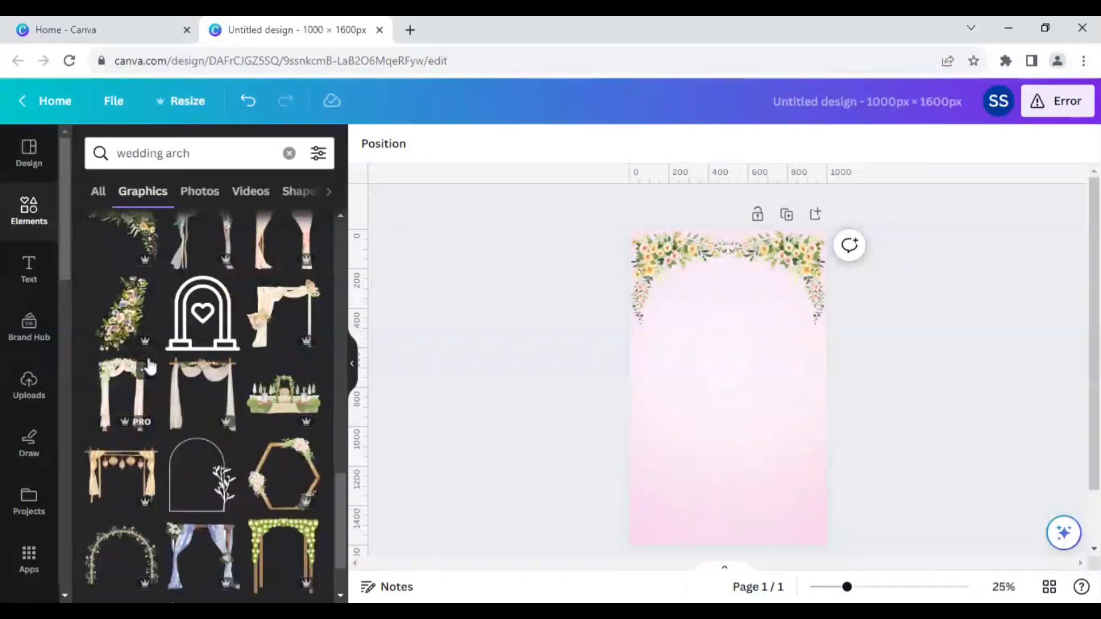
{"action": "scroll", "coordinate": [118, 467], "scroll_direction": "down", "scroll_amount": 2}
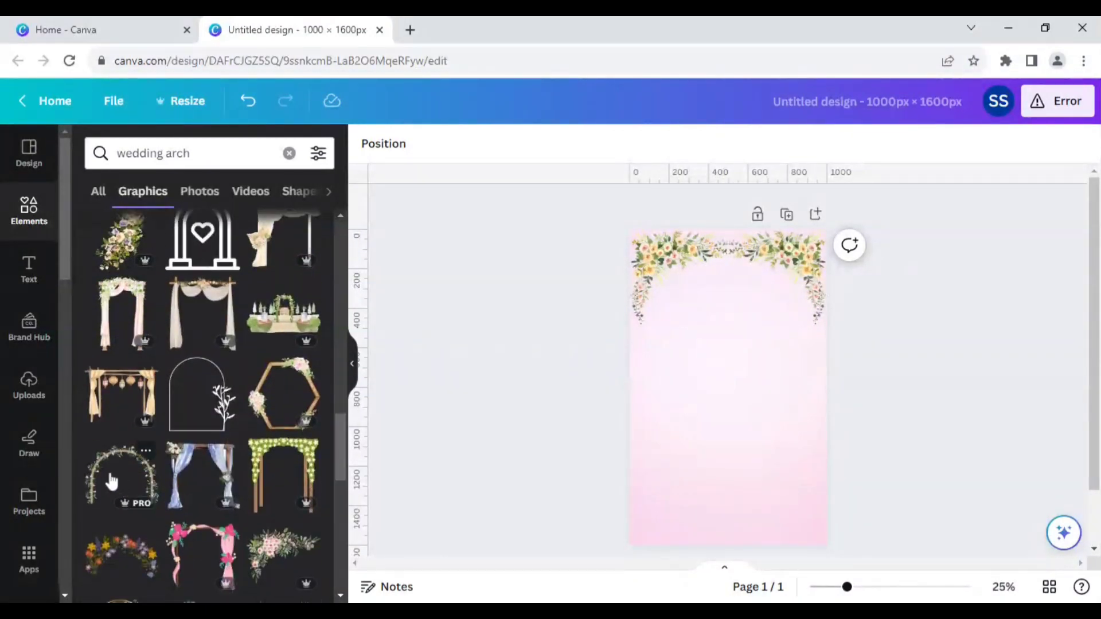
{"action": "left_click", "coordinate": [146, 450]}
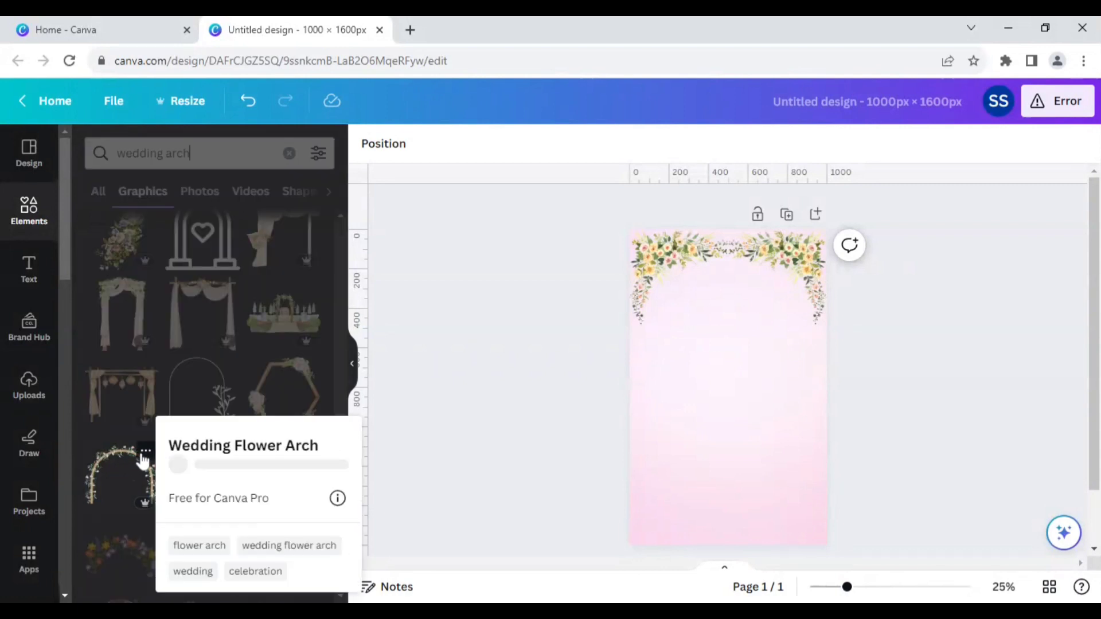
{"action": "left_click", "coordinate": [122, 455]}
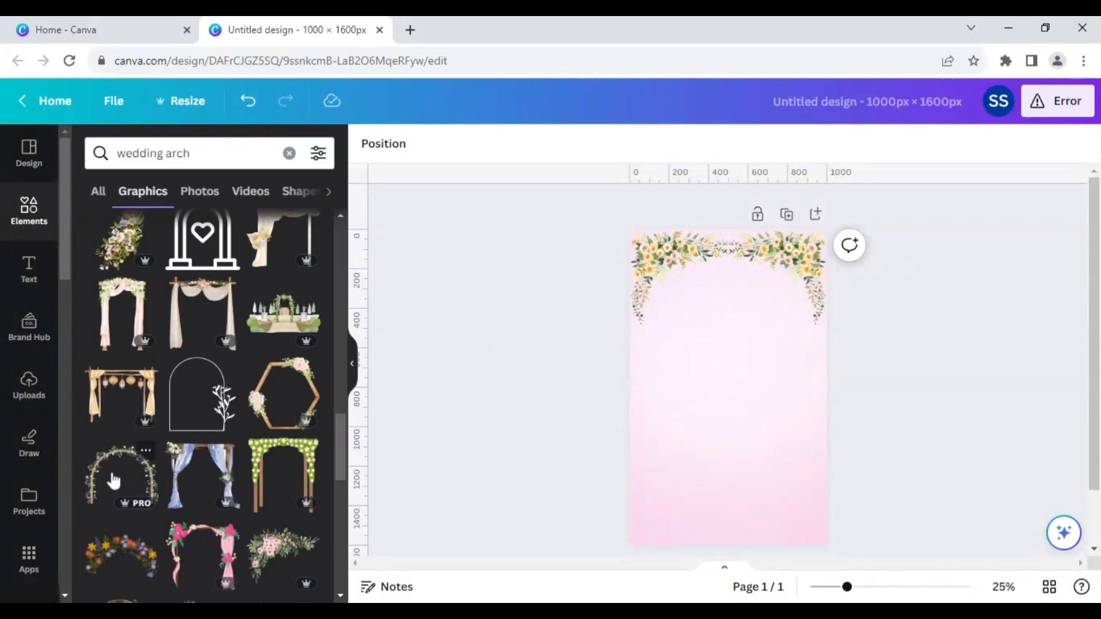
{"action": "left_click", "coordinate": [115, 487]}
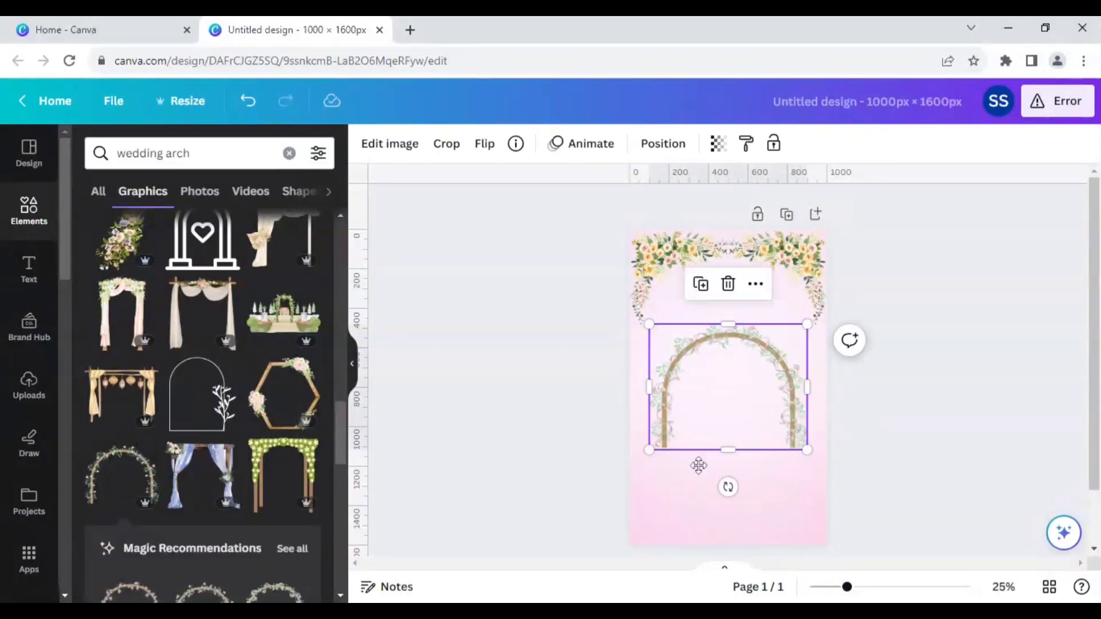
Enlarge the flower arch to about 1005 × 800 px and align it across the full width of the page's bottom edge.
{"action": "left_click_drag", "start_coordinate": [698, 462], "coordinate": [694, 509]}
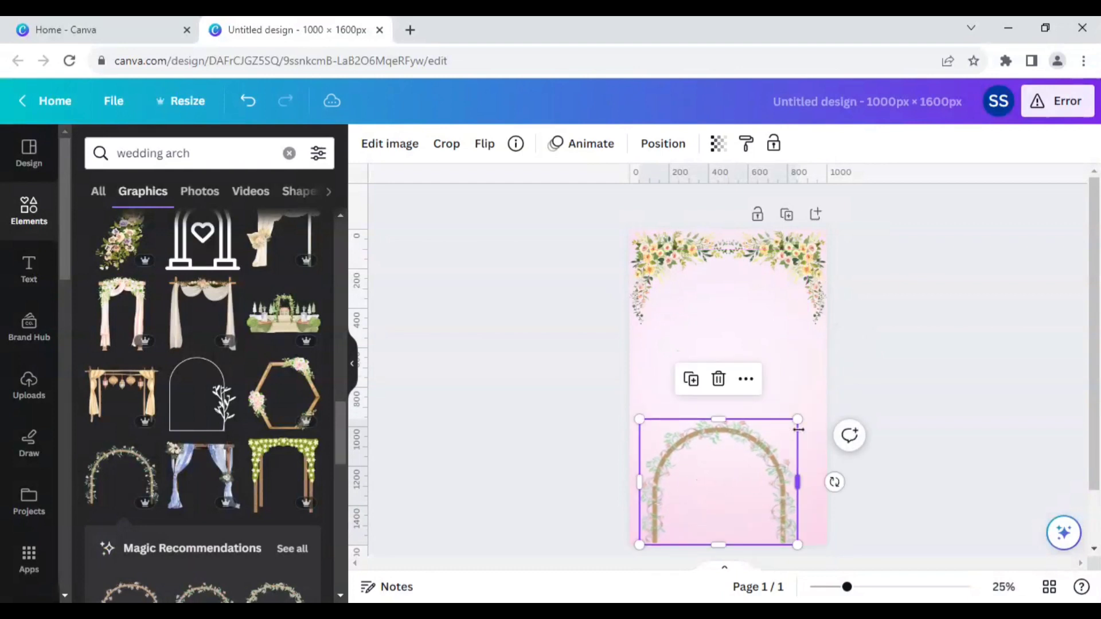
{"action": "left_click_drag", "start_coordinate": [799, 419], "coordinate": [836, 386]}
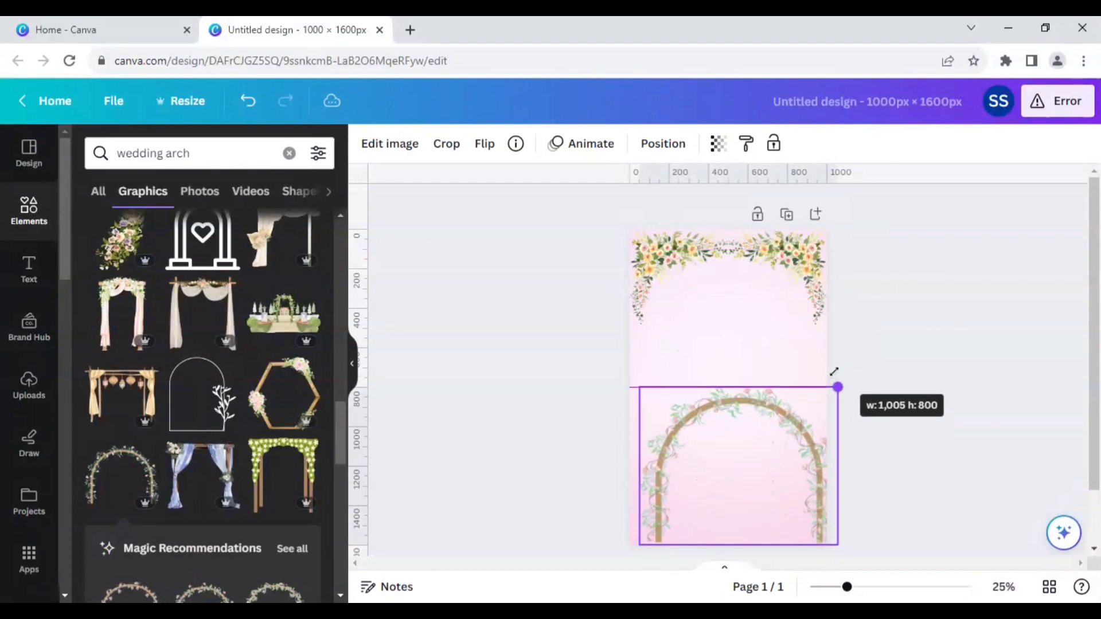
{"action": "left_click", "coordinate": [933, 439]}
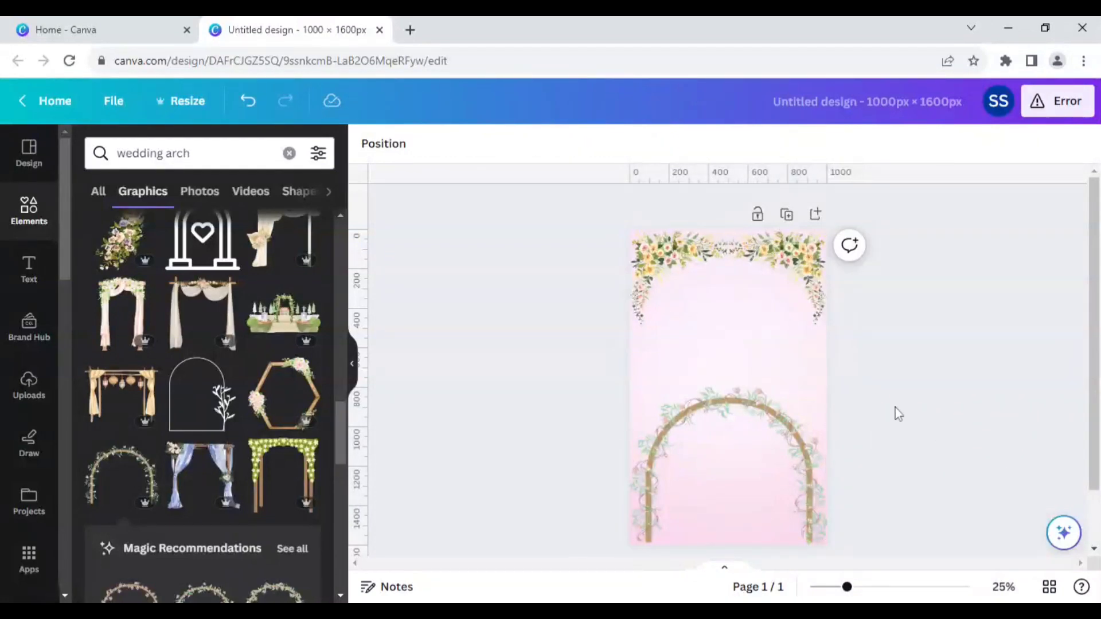
Search the elements for "couple illustration" and show more graphics like the "Cheerful Couple Illustration".
{"action": "left_click", "coordinate": [229, 144]}
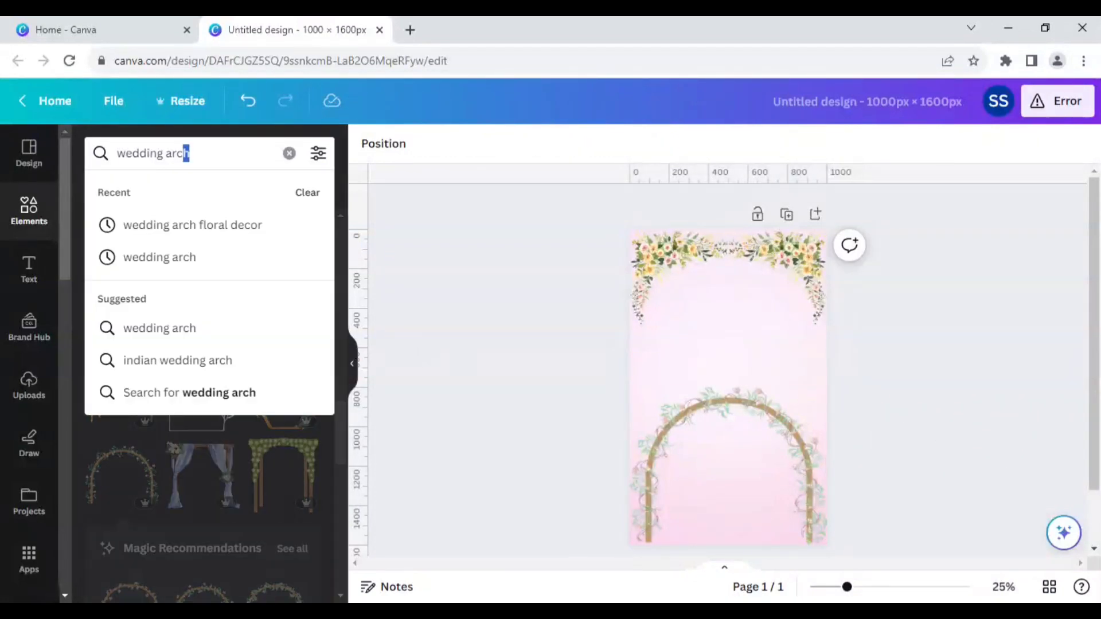
{"action": "key", "text": "BackSpace"}
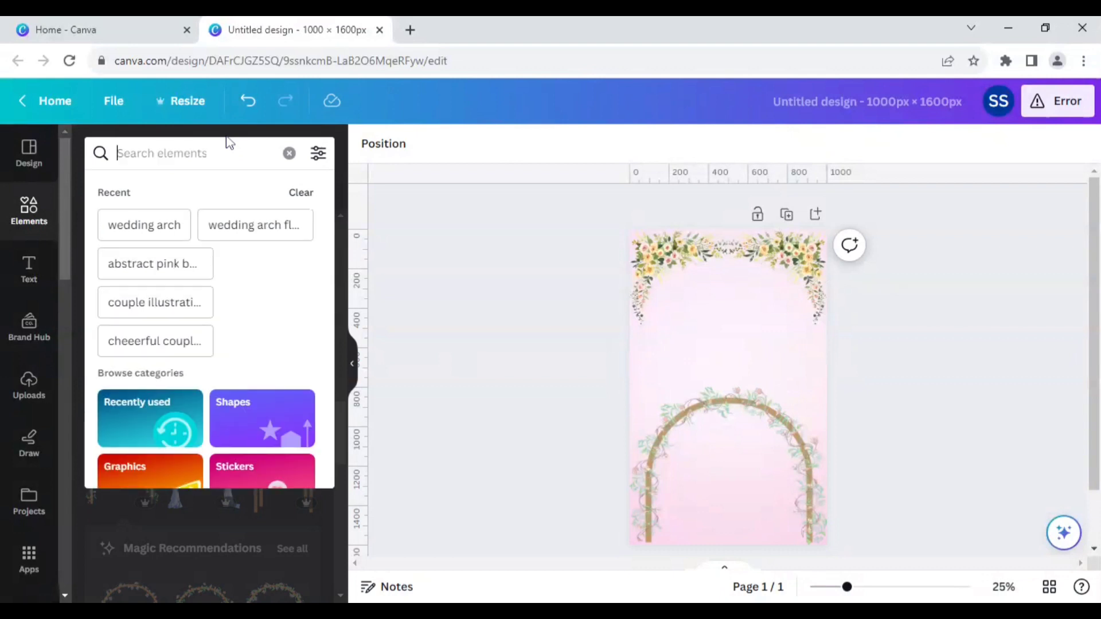
{"action": "type", "text": "couple illustration"}
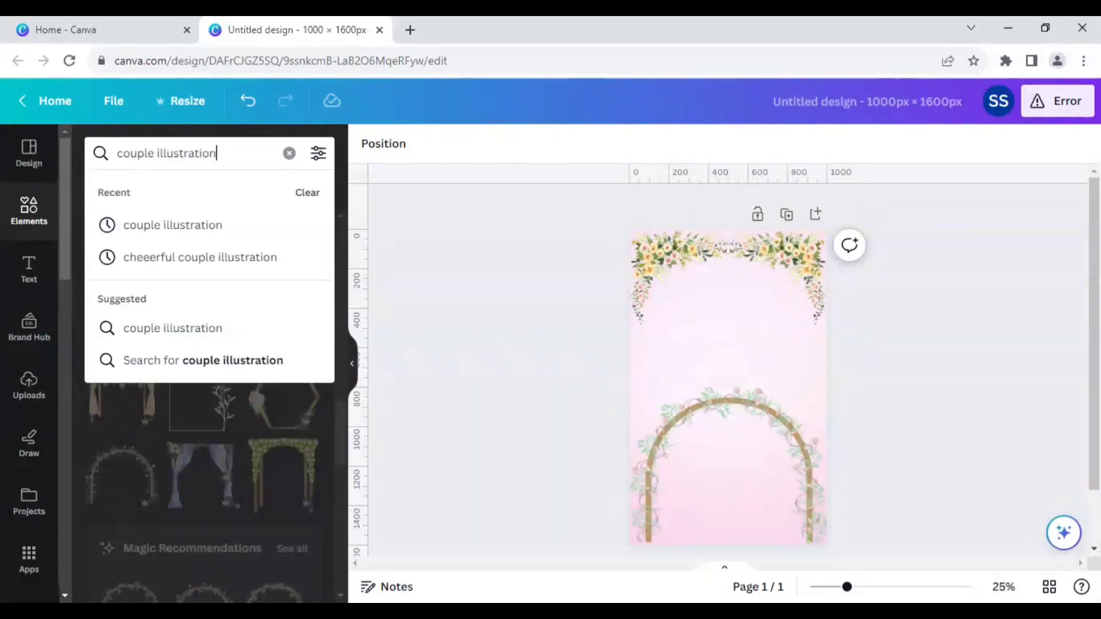
{"action": "key", "text": "Return"}
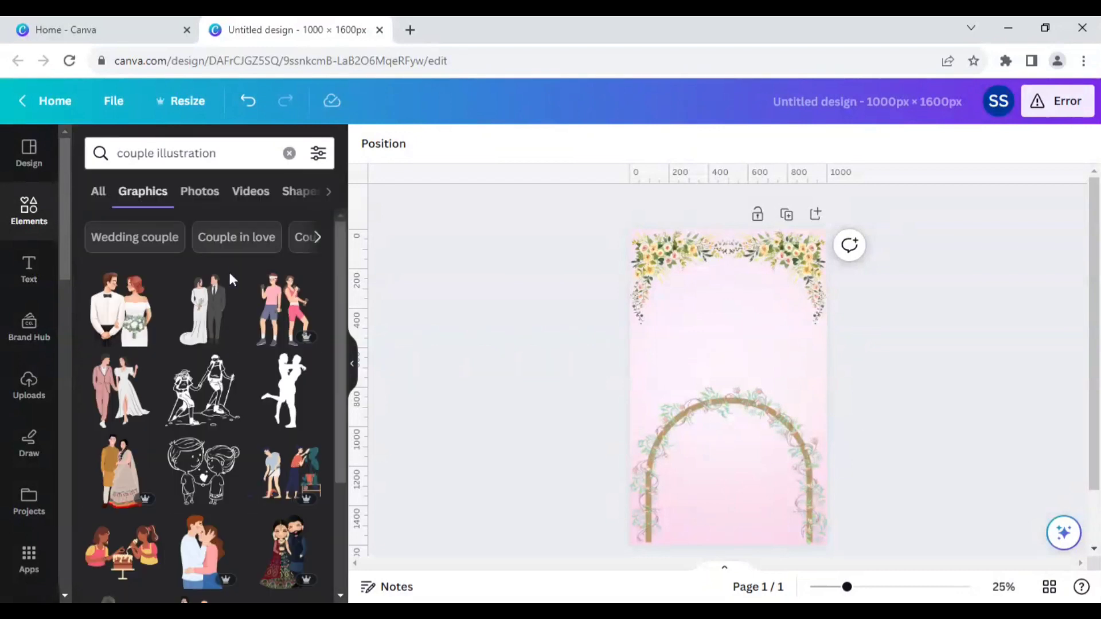
{"action": "left_click", "coordinate": [313, 528]}
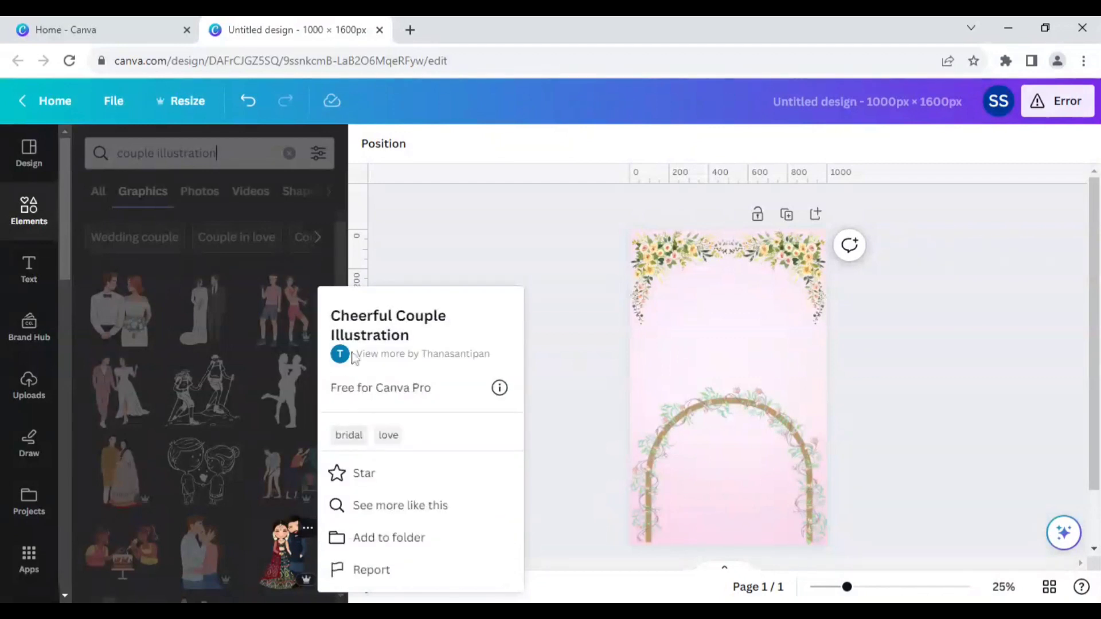
{"action": "left_click", "coordinate": [385, 508]}
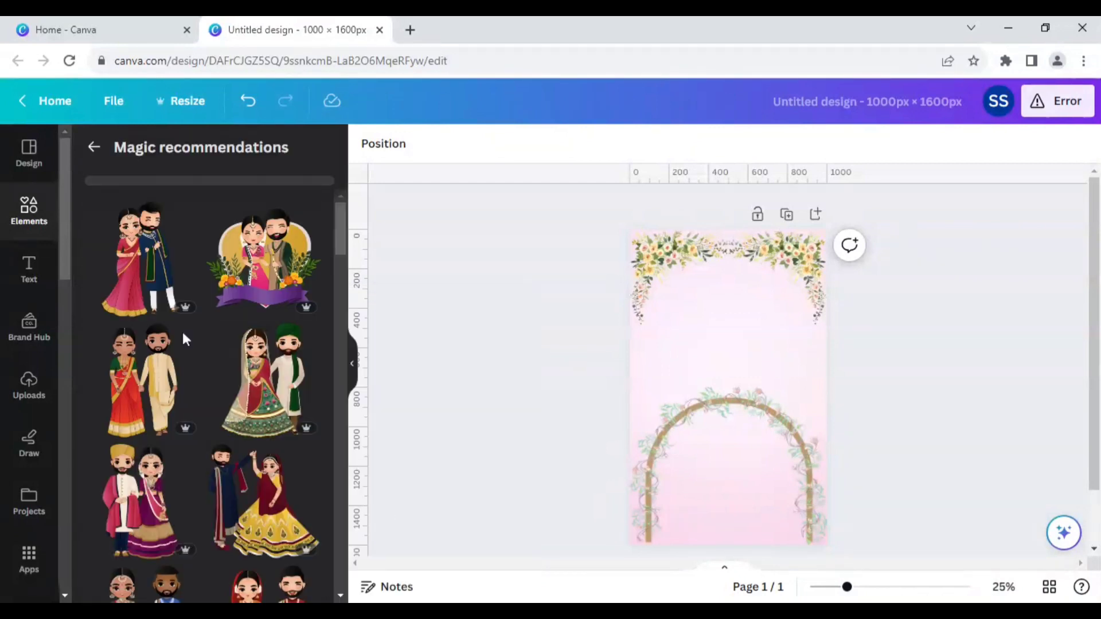
Add the couple in a cream lehenga and maroon outfit, shrink it to about half the page height and centre it in the arch.
{"action": "scroll", "coordinate": [164, 351], "scroll_direction": "down", "scroll_amount": 5}
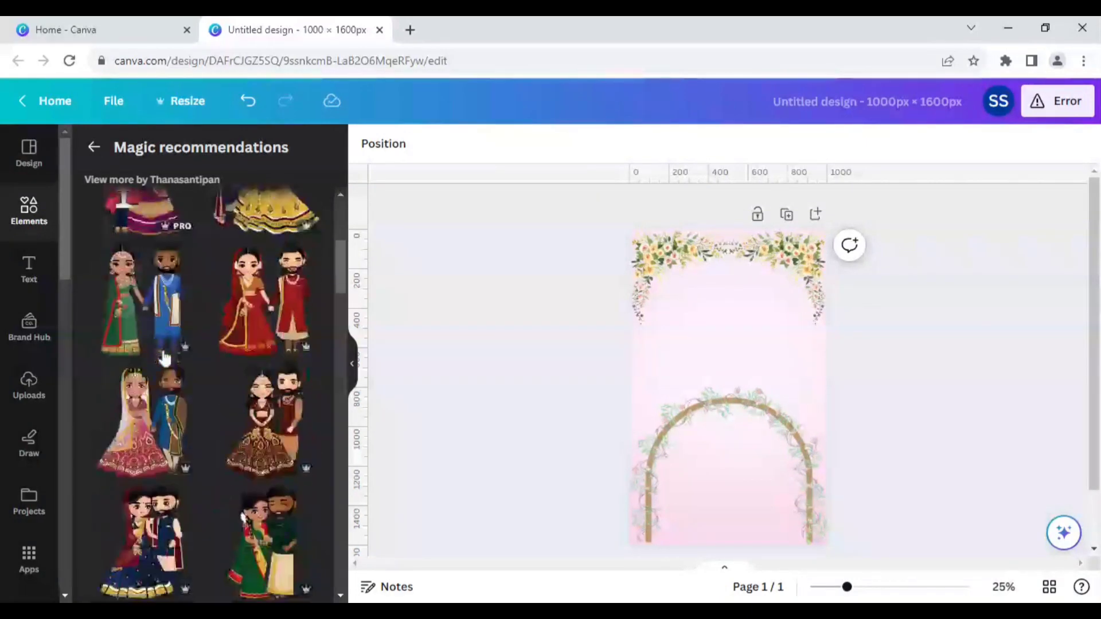
{"action": "scroll", "coordinate": [164, 359], "scroll_direction": "down", "scroll_amount": 4}
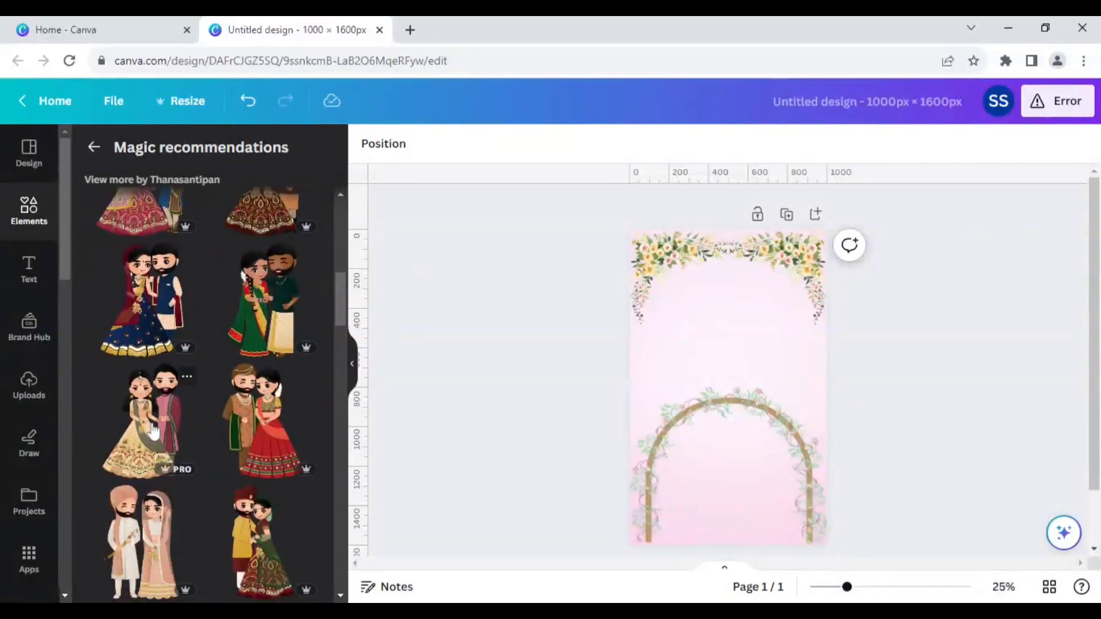
{"action": "left_click", "coordinate": [153, 431]}
{"action": "left_click_drag", "start_coordinate": [752, 412], "coordinate": [769, 439]}
{"action": "left_click_drag", "start_coordinate": [809, 315], "coordinate": [766, 383]}
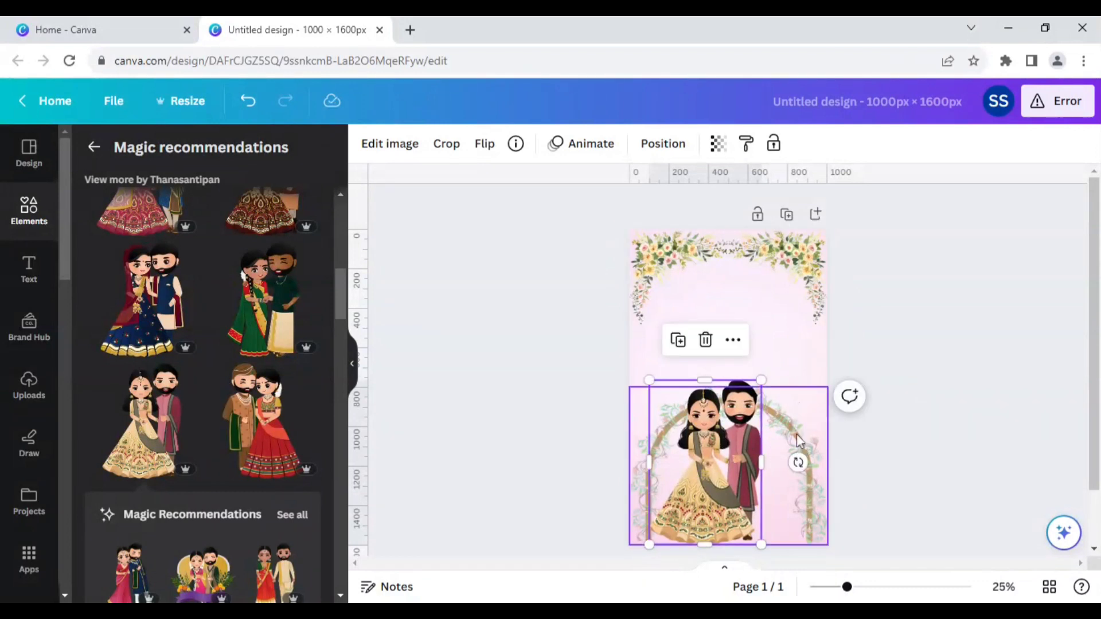
{"action": "left_click_drag", "start_coordinate": [729, 466], "coordinate": [737, 459]}
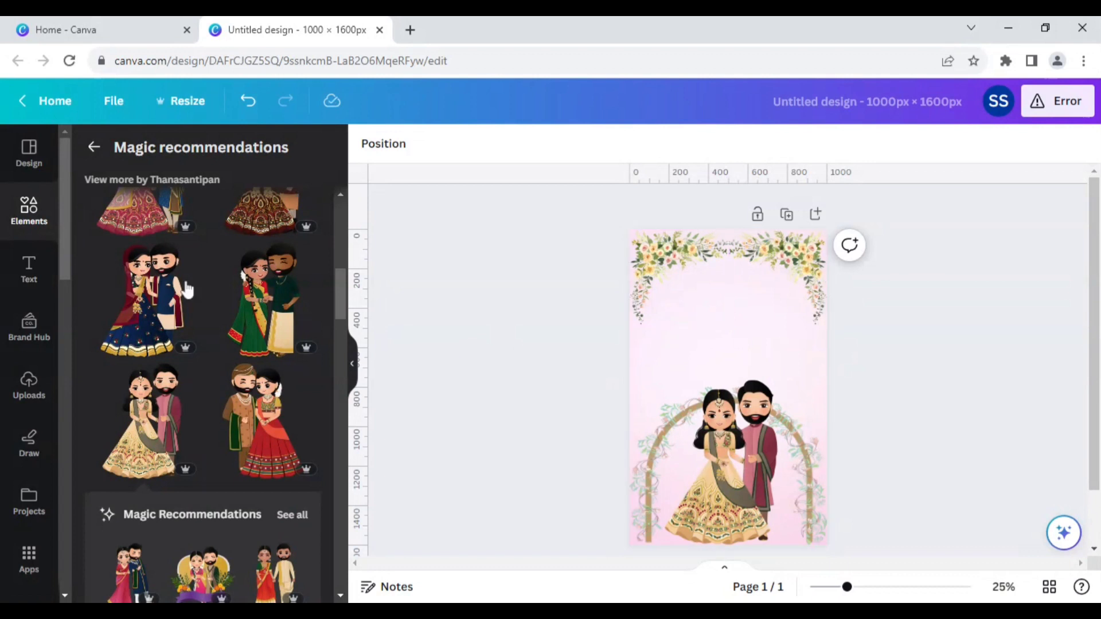
Add a heading with the couple's first names joined by "&" and move it up, centred between the corner florals and the couple.
{"action": "left_click", "coordinate": [30, 269]}
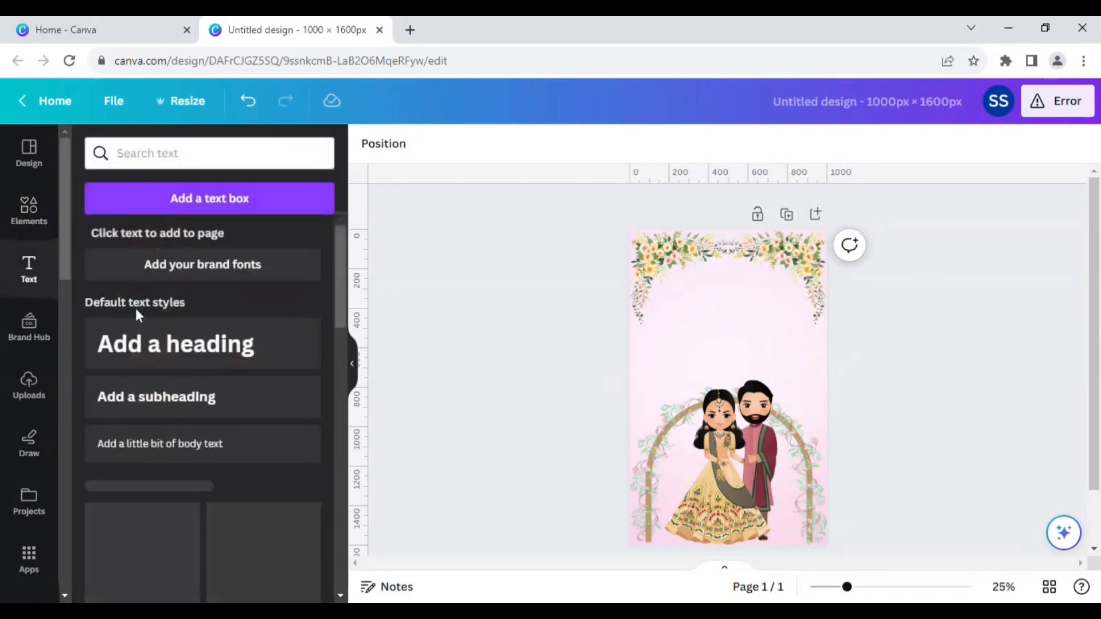
{"action": "left_click", "coordinate": [176, 356]}
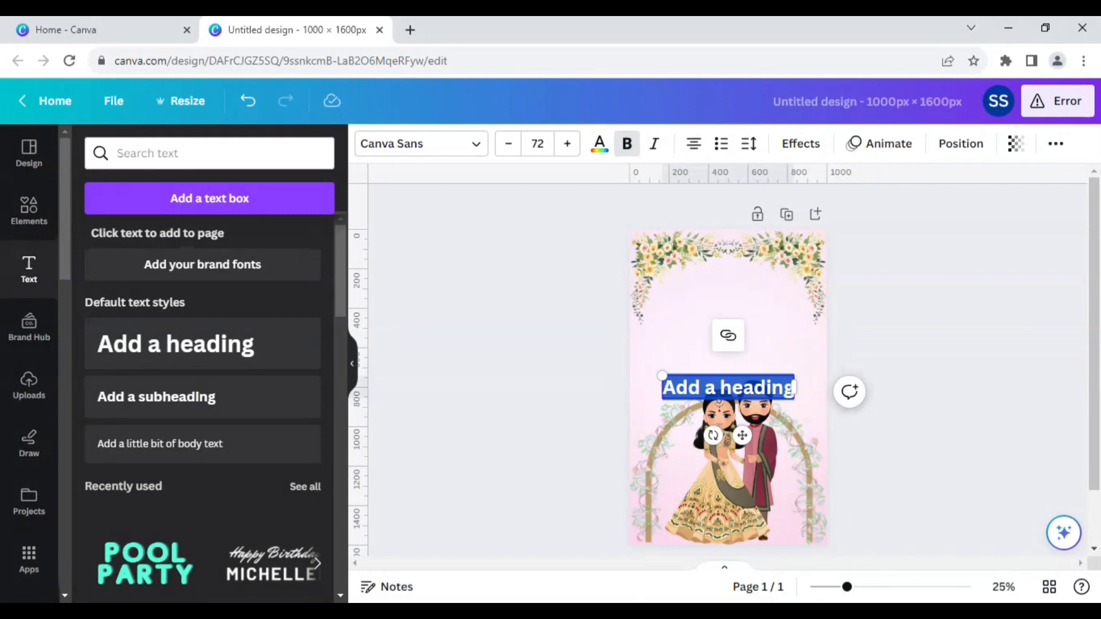
{"action": "key", "text": "BackSpace"}
{"action": "type", "text": "Dip"}
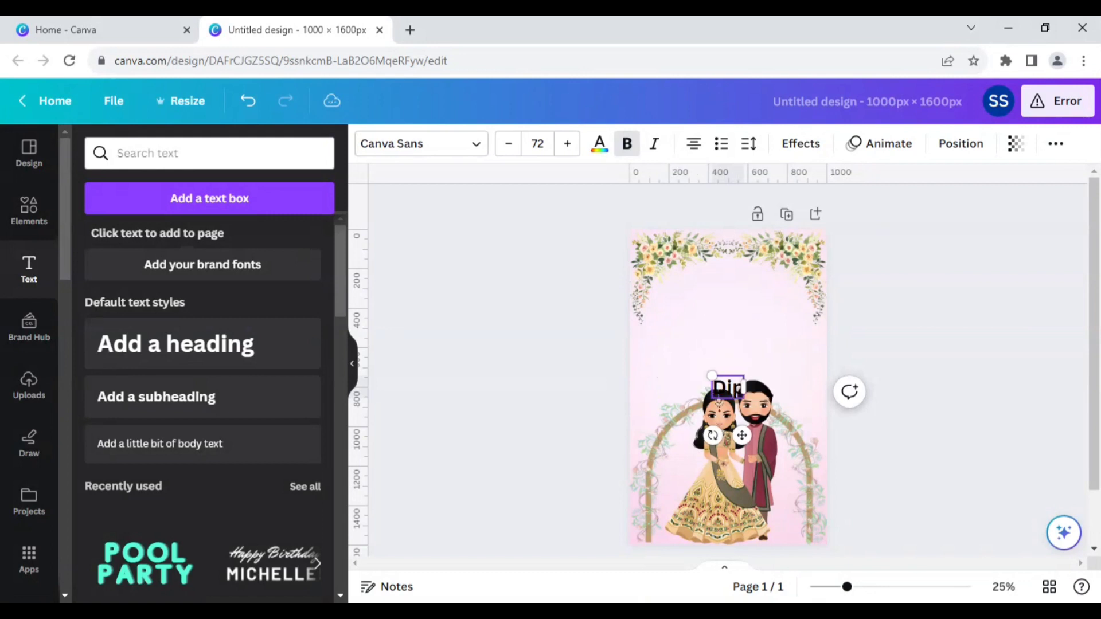
{"action": "type", "text": "ti"}
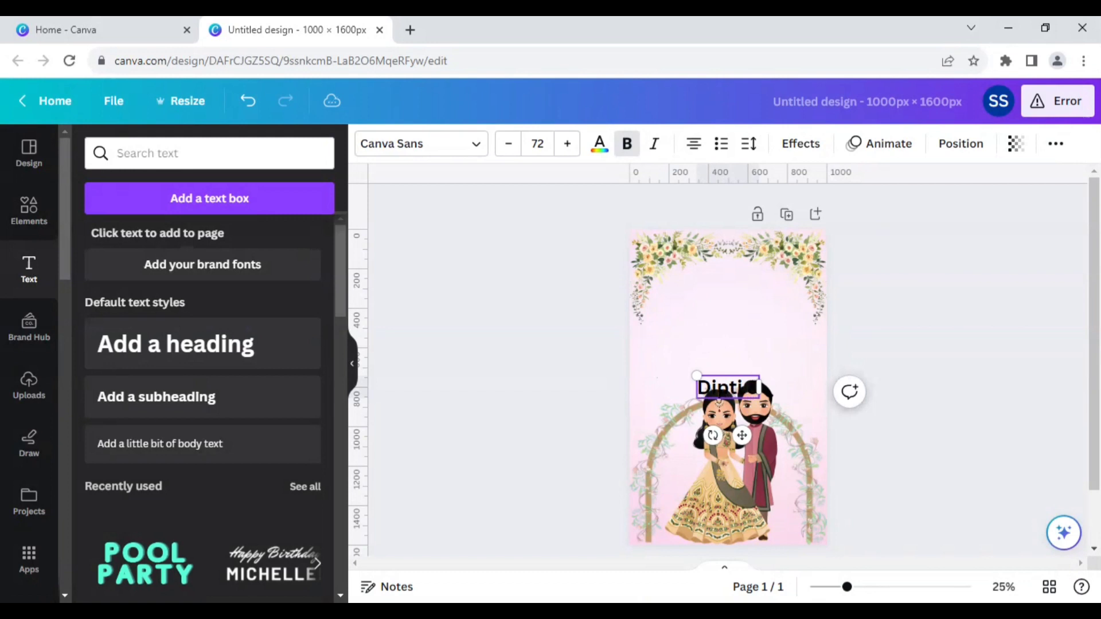
{"action": "type", "text": " & UMANG"}
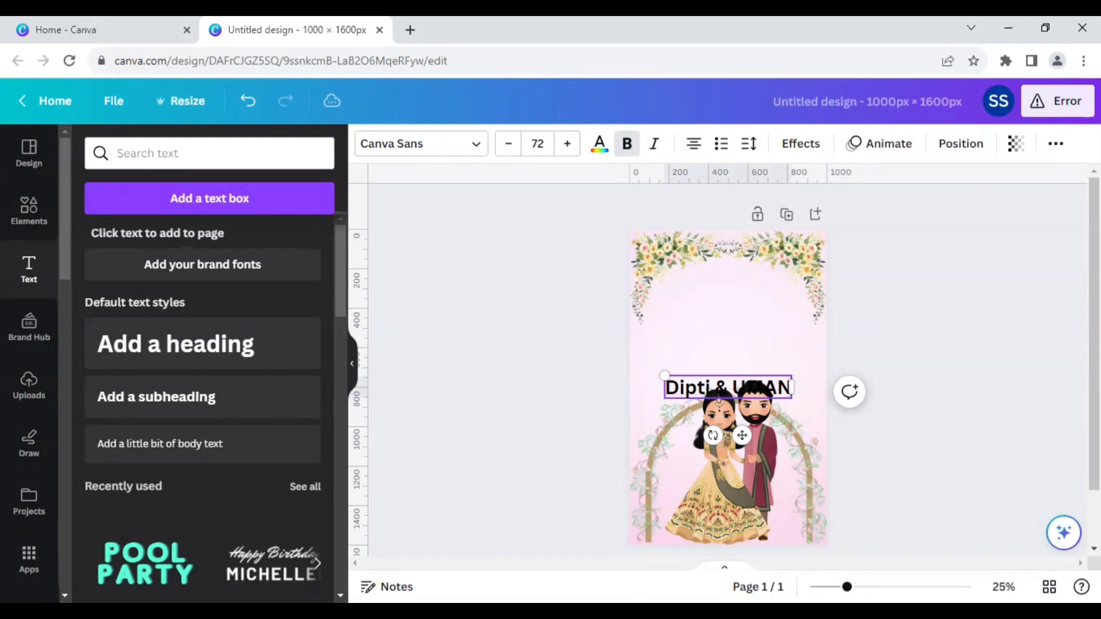
{"action": "key", "text": "BackSpace"}
{"action": "key", "text": "BackSpace"}
{"action": "key", "text": "BackSpace"}
{"action": "key", "text": "BackSpace"}
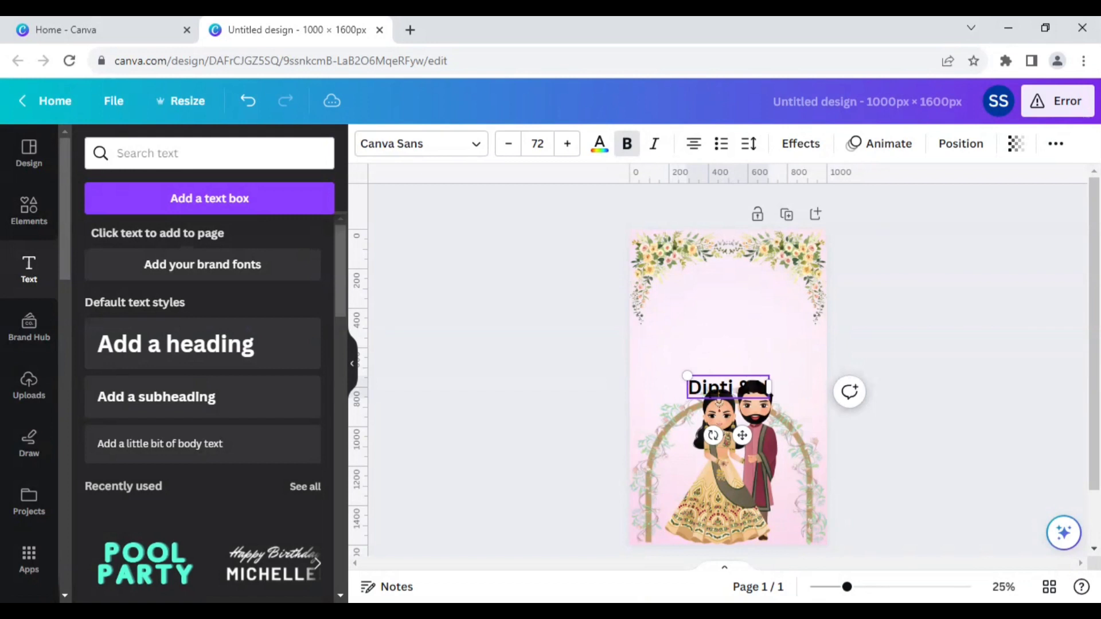
{"action": "type", "text": "mang"}
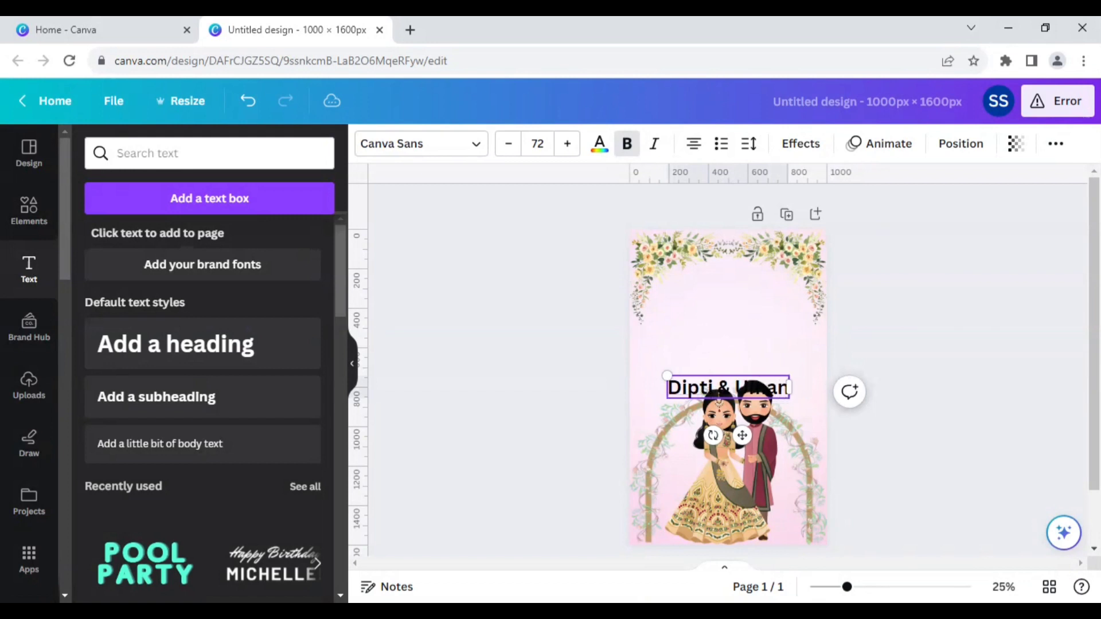
{"action": "left_click", "coordinate": [573, 381]}
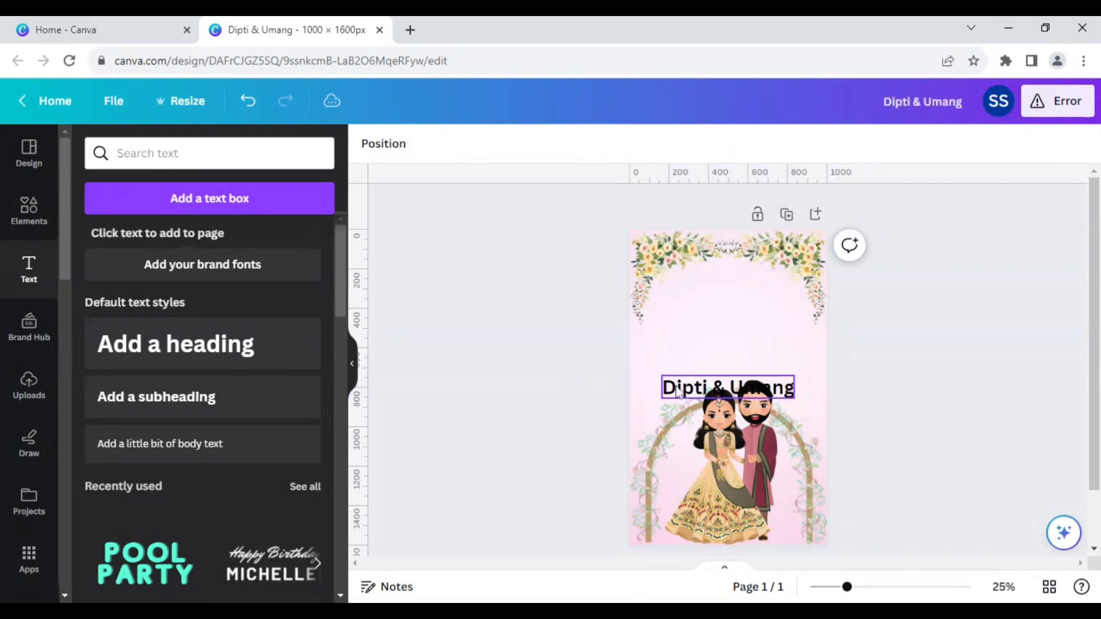
{"action": "left_click", "coordinate": [705, 379]}
{"action": "left_click_drag", "start_coordinate": [705, 378], "coordinate": [703, 319]}
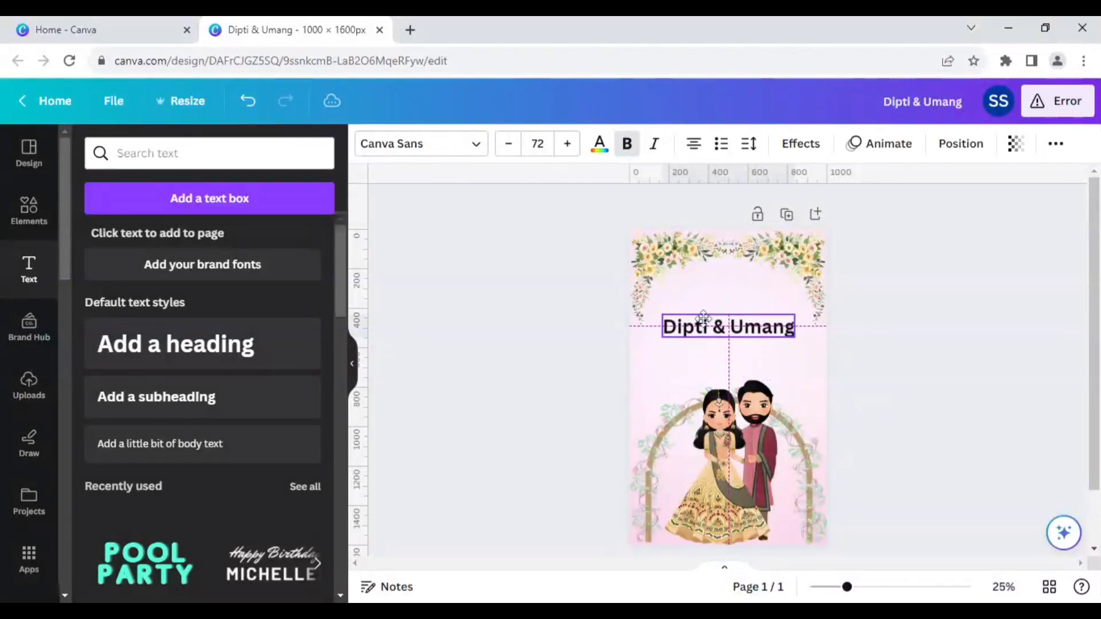
Search the fonts for "vintage rotter" and set the couple's names heading in Vintage Rotter.
{"action": "left_click", "coordinate": [388, 143]}
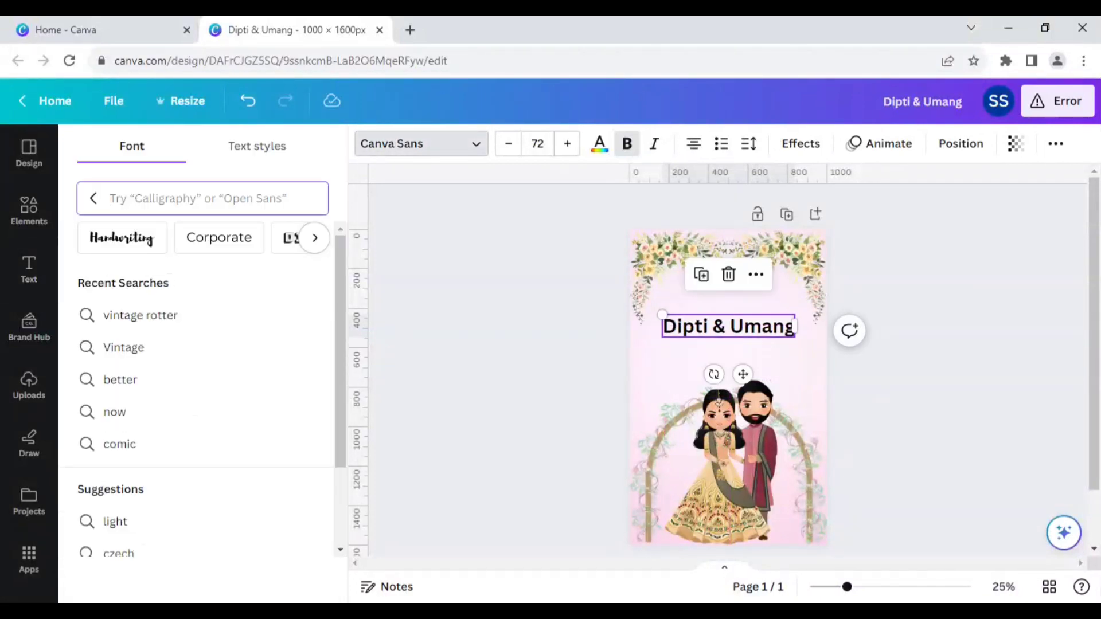
{"action": "type", "text": "vintag"}
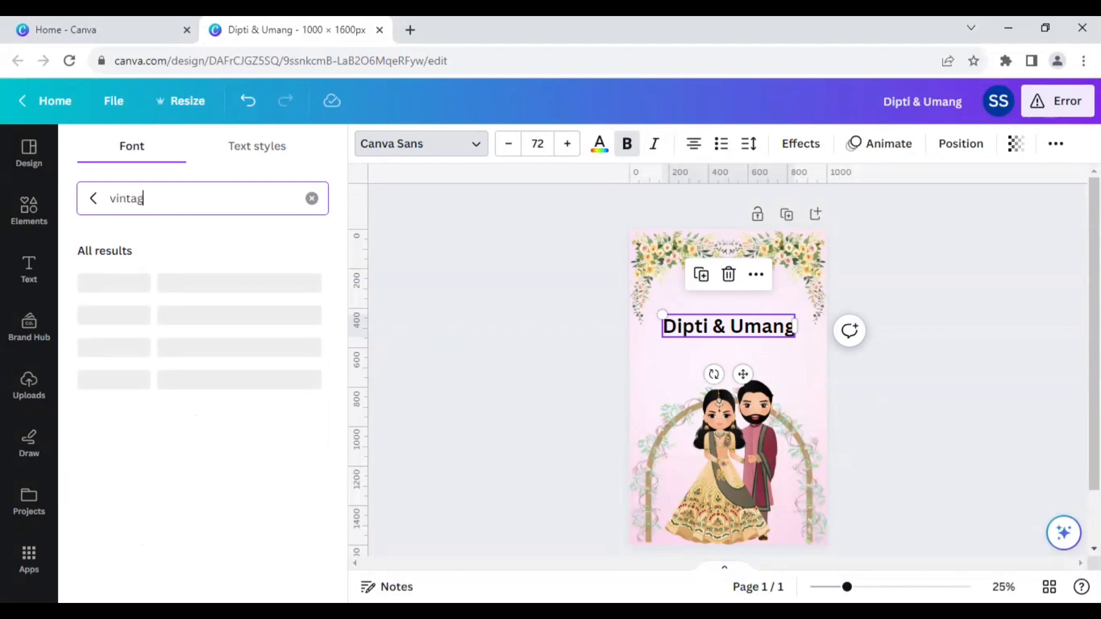
{"action": "type", "text": "e rotter"}
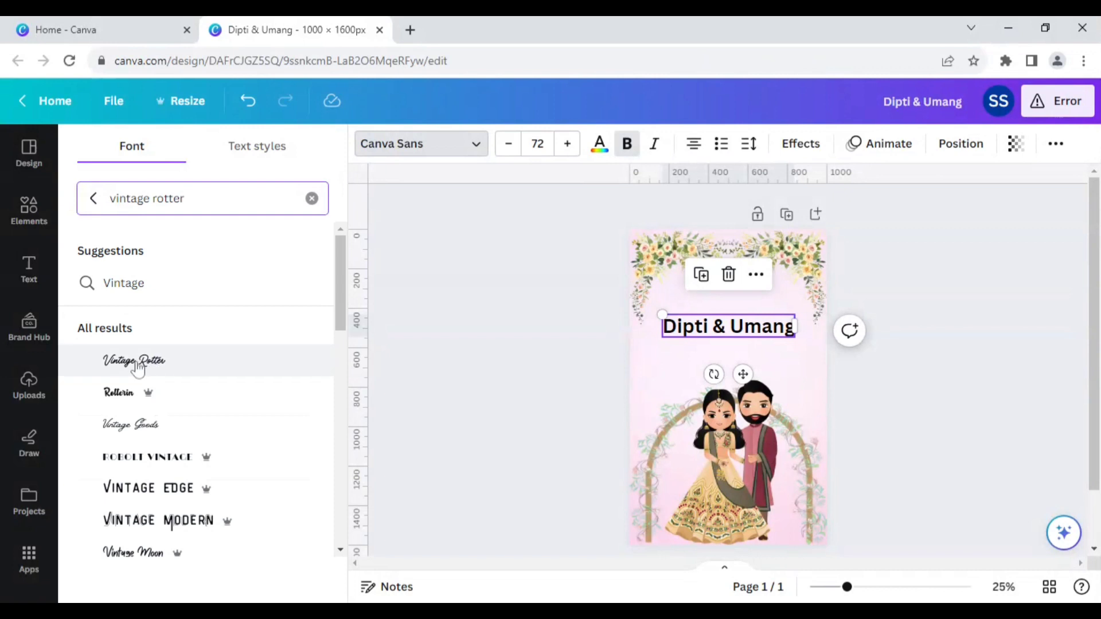
{"action": "left_click", "coordinate": [137, 367]}
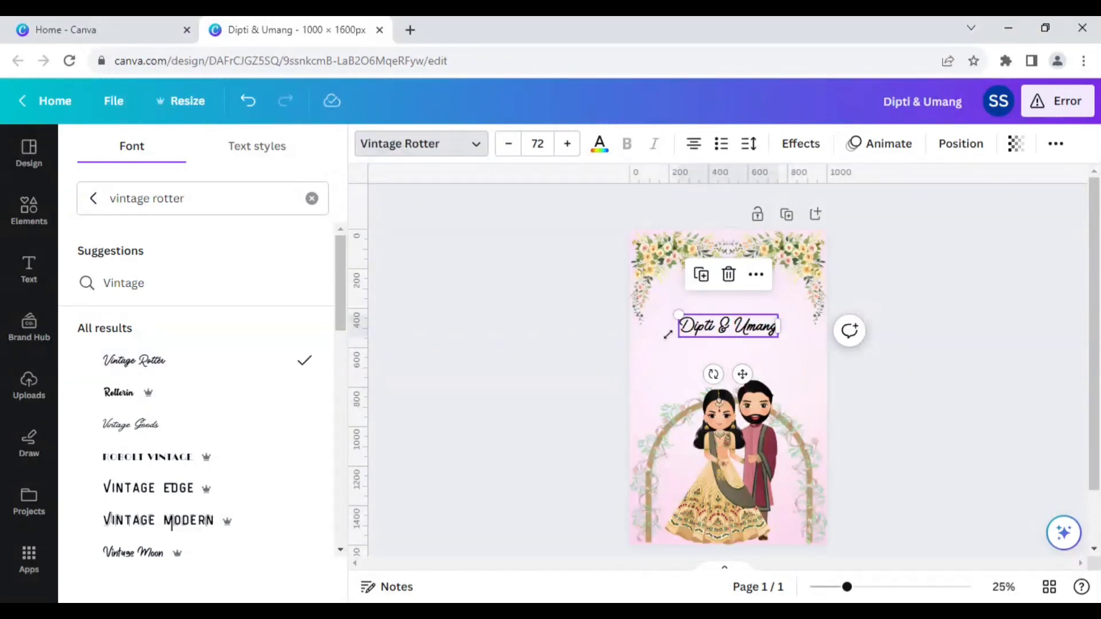
Set the couple's names heading to letter spacing 51 and font size 80.
{"action": "left_click", "coordinate": [748, 143]}
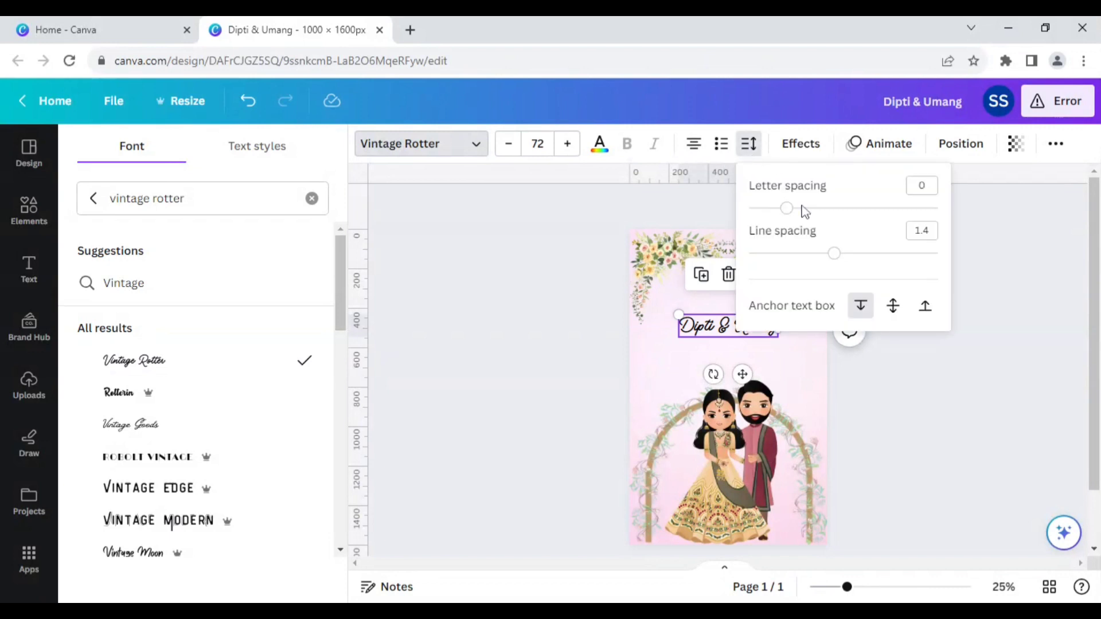
{"action": "left_click_drag", "start_coordinate": [787, 209], "coordinate": [797, 209]}
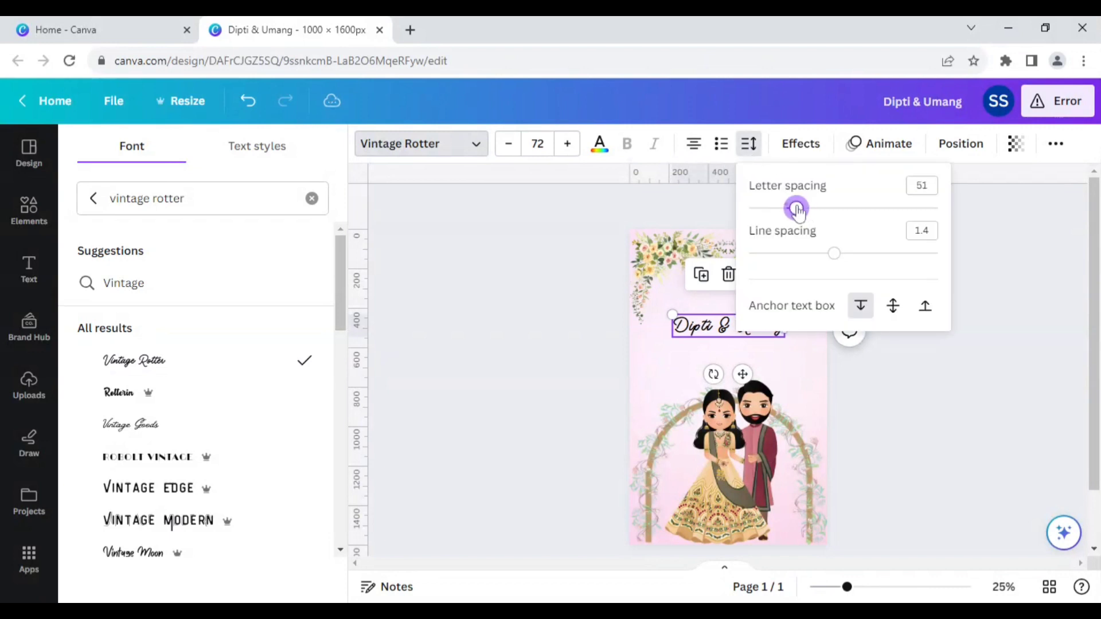
{"action": "left_click", "coordinate": [519, 333]}
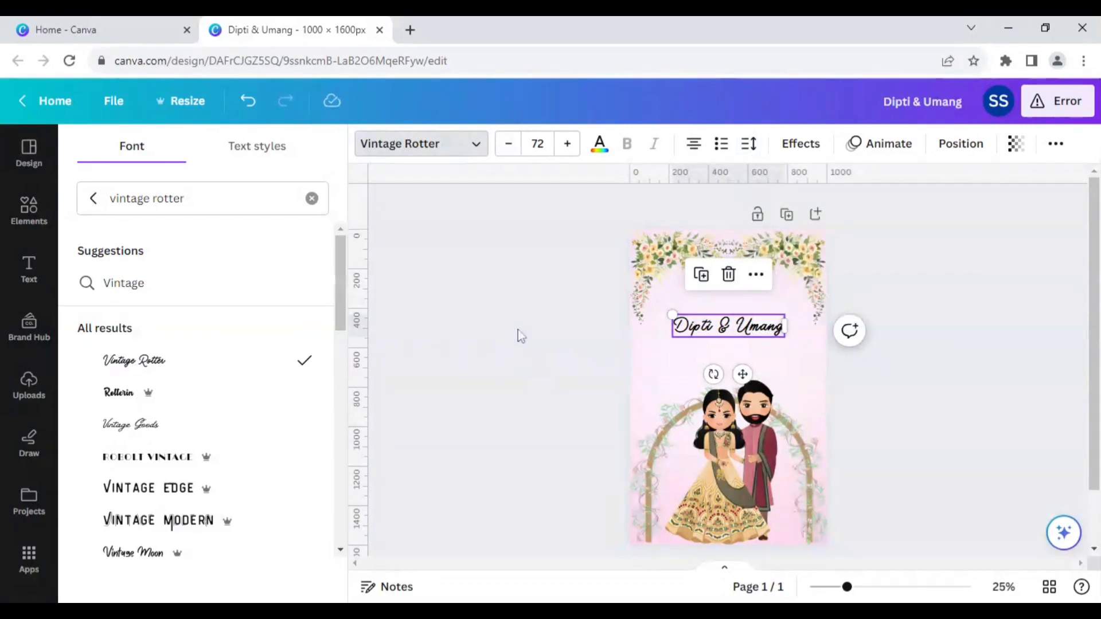
{"action": "left_click", "coordinate": [534, 146]}
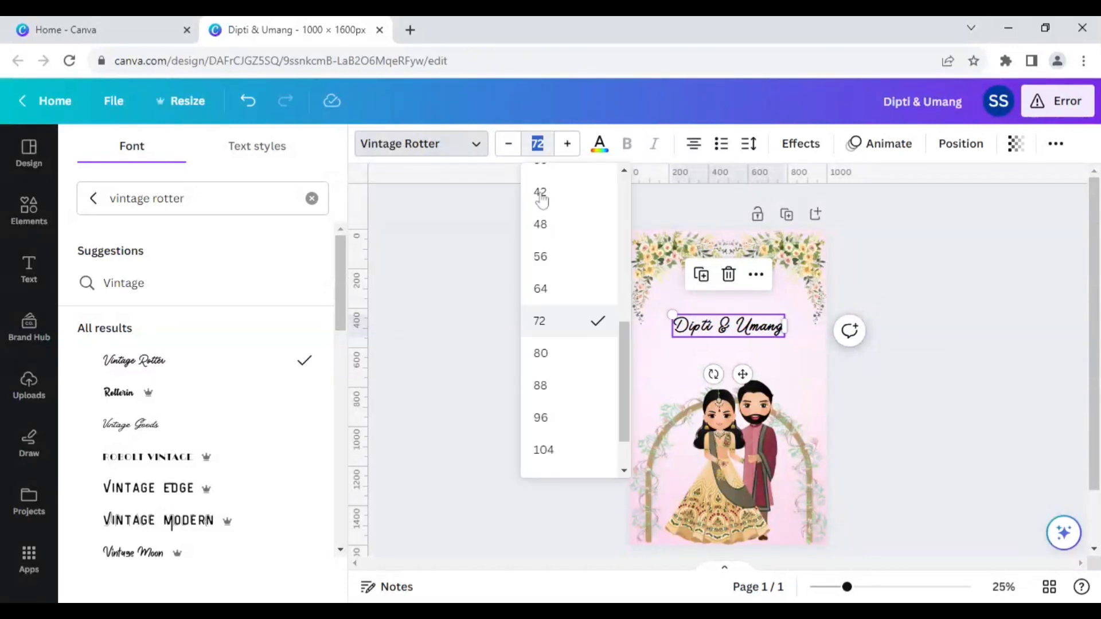
{"action": "left_click", "coordinate": [563, 361]}
{"action": "left_click", "coordinate": [493, 364]}
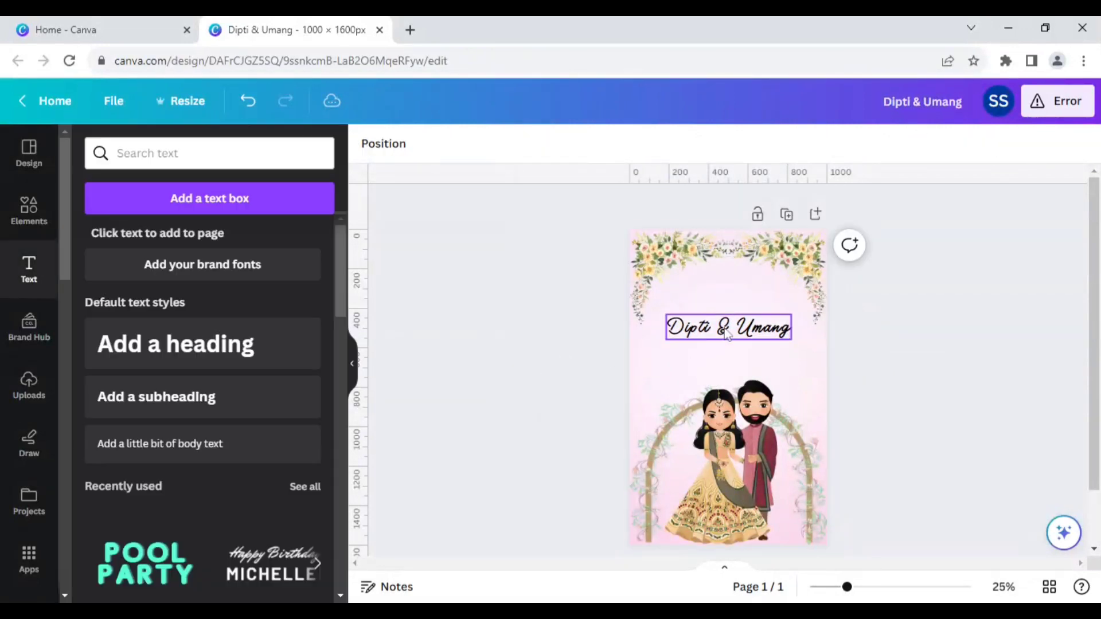
Recolour the couple's names heading from the default pink #ff66c4 to a custom deep pink, #E4028D.
{"action": "left_click", "coordinate": [599, 144]}
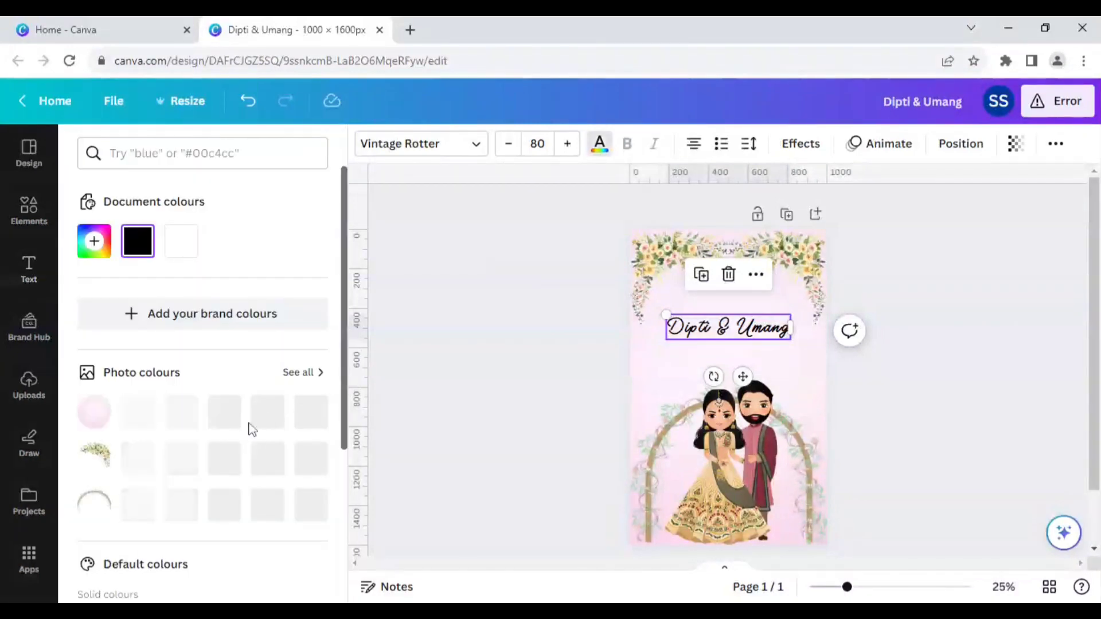
{"action": "scroll", "coordinate": [202, 430], "scroll_direction": "down", "scroll_amount": 4}
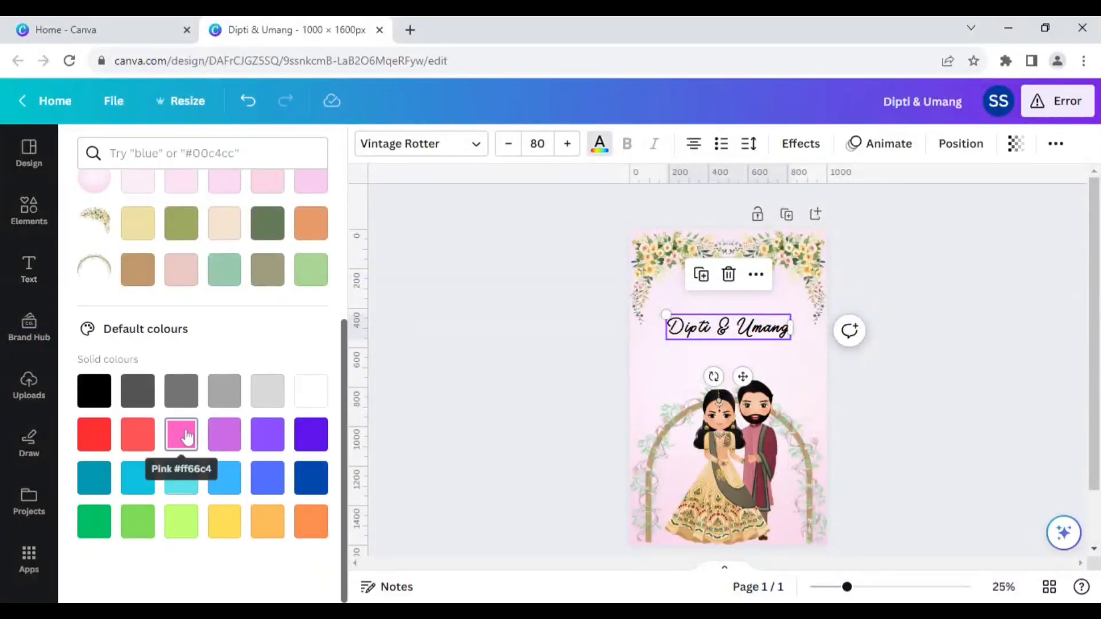
{"action": "left_click", "coordinate": [189, 430]}
{"action": "scroll", "coordinate": [201, 421], "scroll_direction": "up", "scroll_amount": 5}
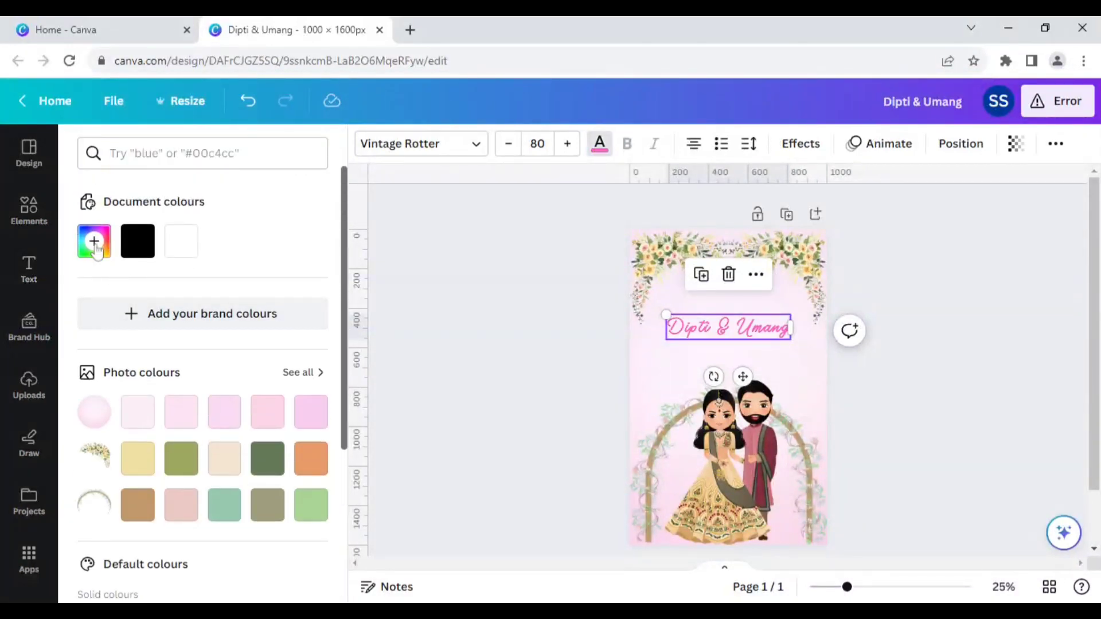
{"action": "left_click", "coordinate": [94, 242]}
{"action": "left_click_drag", "start_coordinate": [225, 282], "coordinate": [310, 286]}
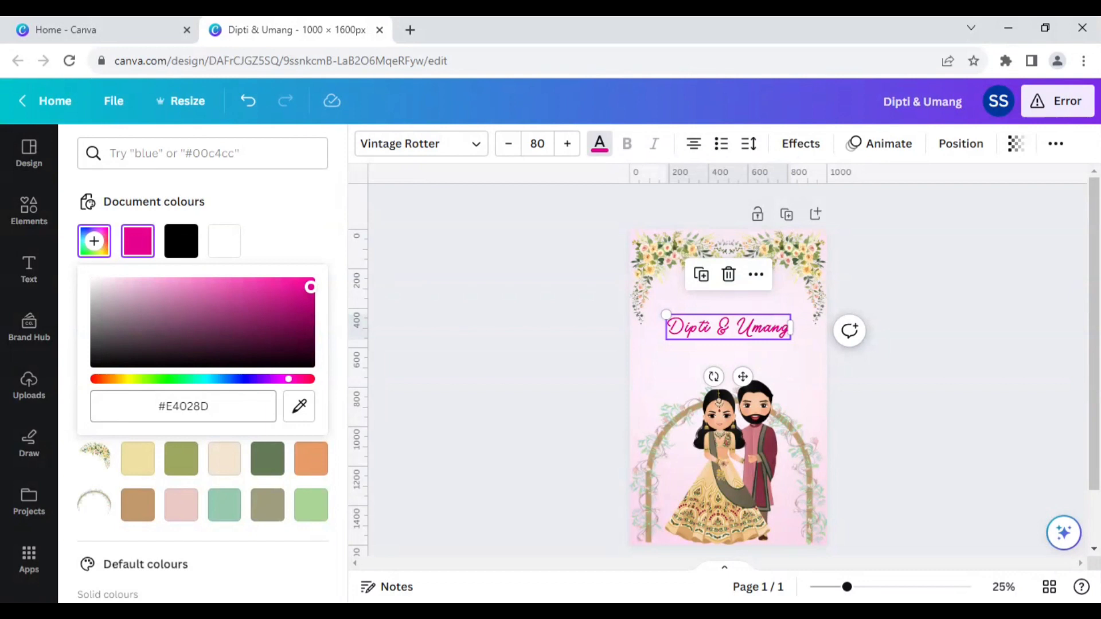
{"action": "left_click", "coordinate": [424, 420]}
{"action": "left_click", "coordinate": [439, 393]}
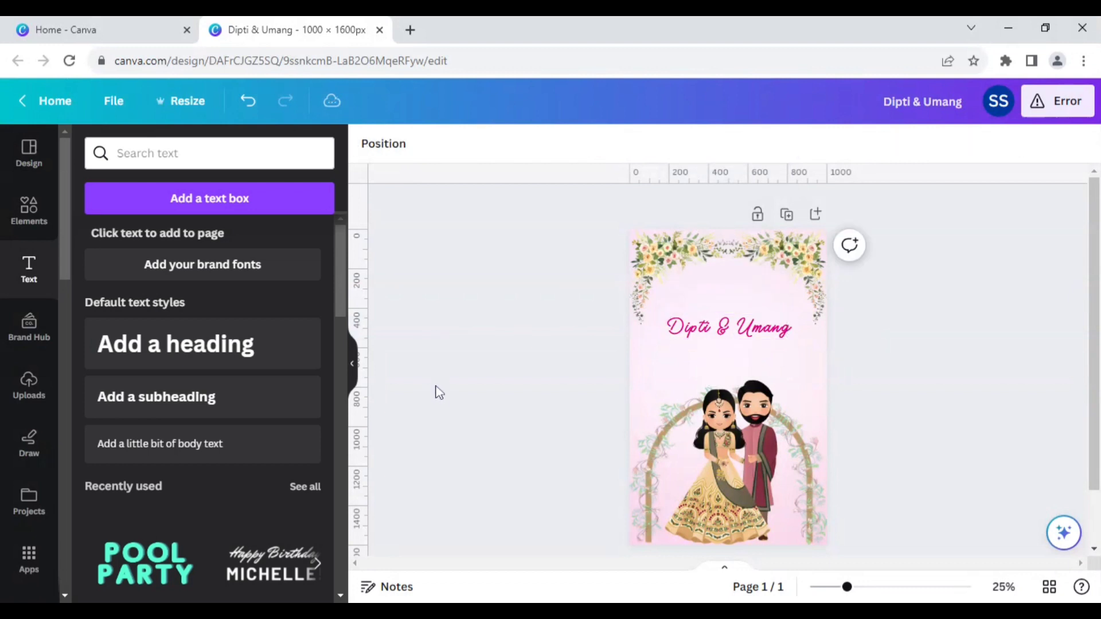
Add a subheading reading "YOU ARE CORDIALLY INVITED TO ATTEND THE WEDDING OF".
{"action": "left_click", "coordinate": [191, 404]}
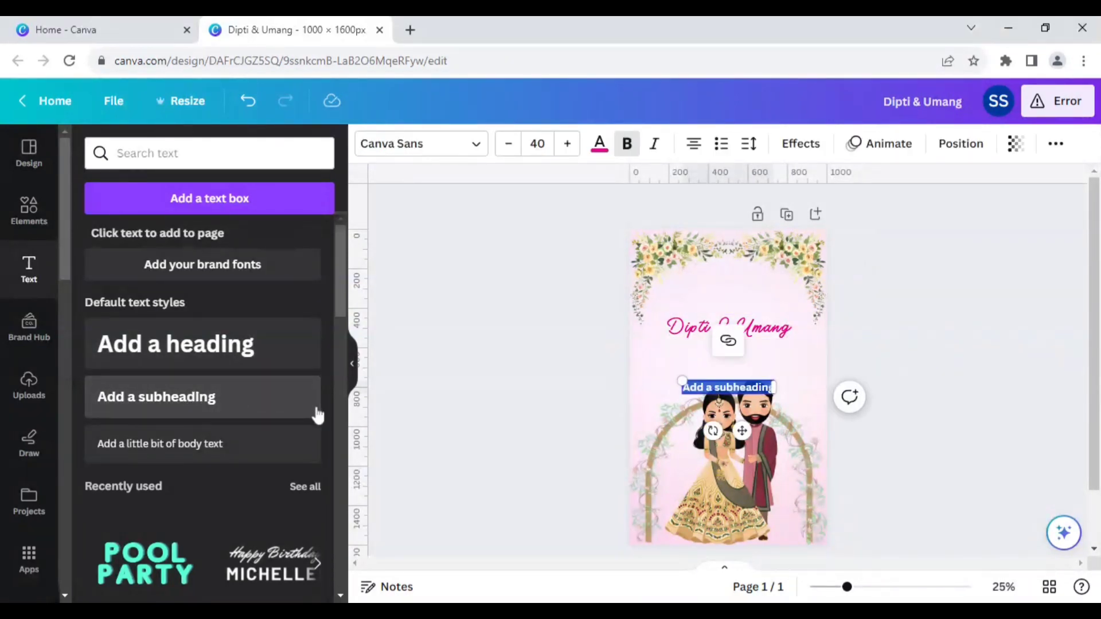
{"action": "type", "text": "YOU"}
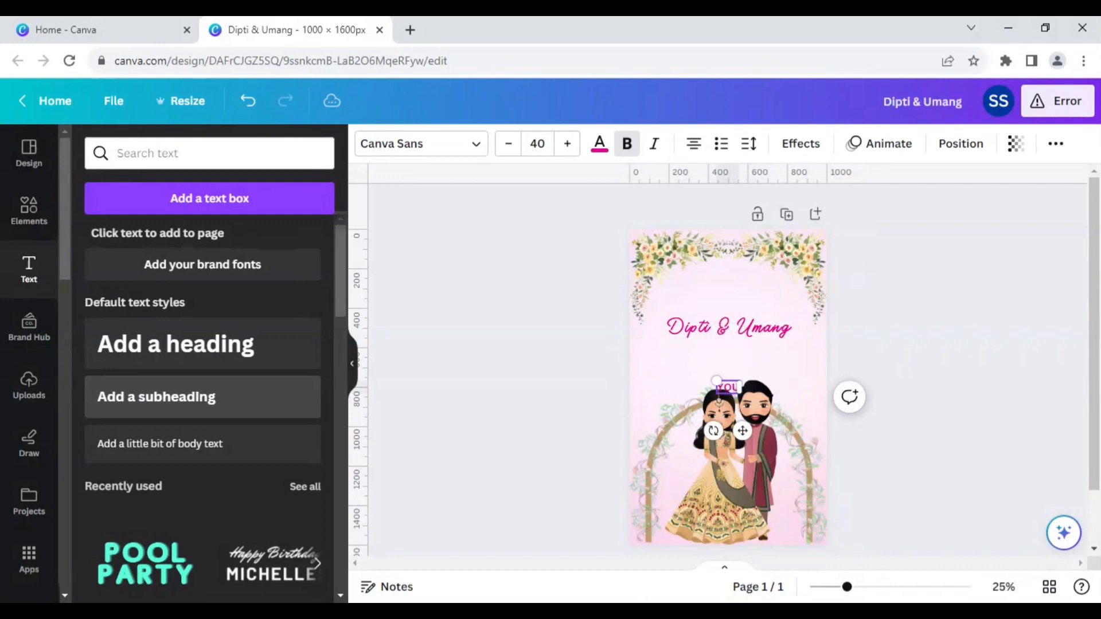
{"action": "type", "text": " ARE CORDIALLY IN"}
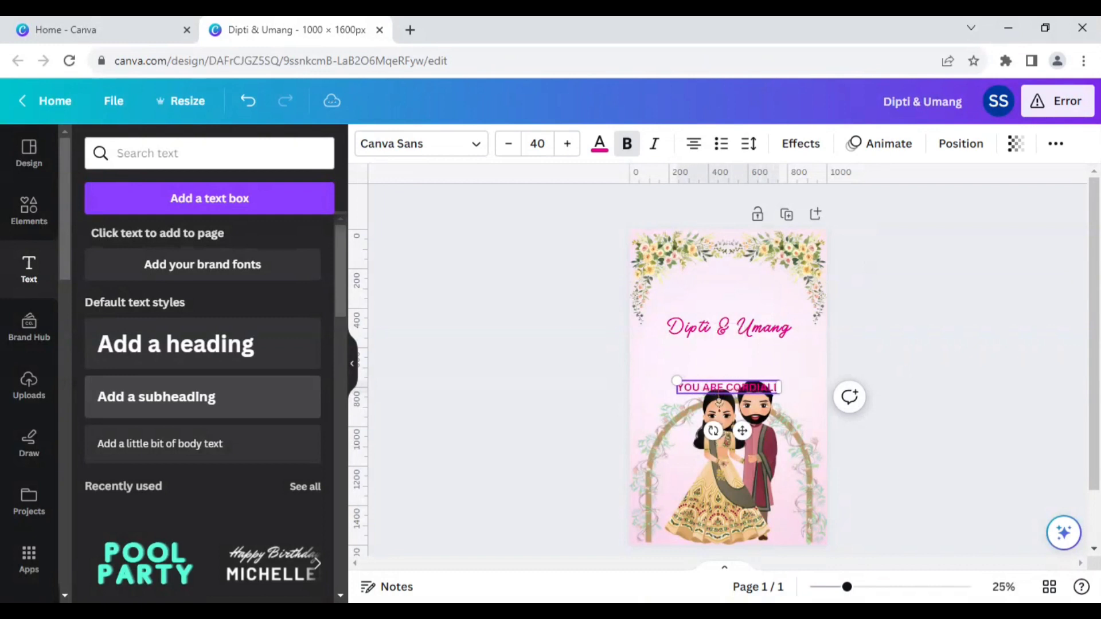
{"action": "type", "text": "VITED"}
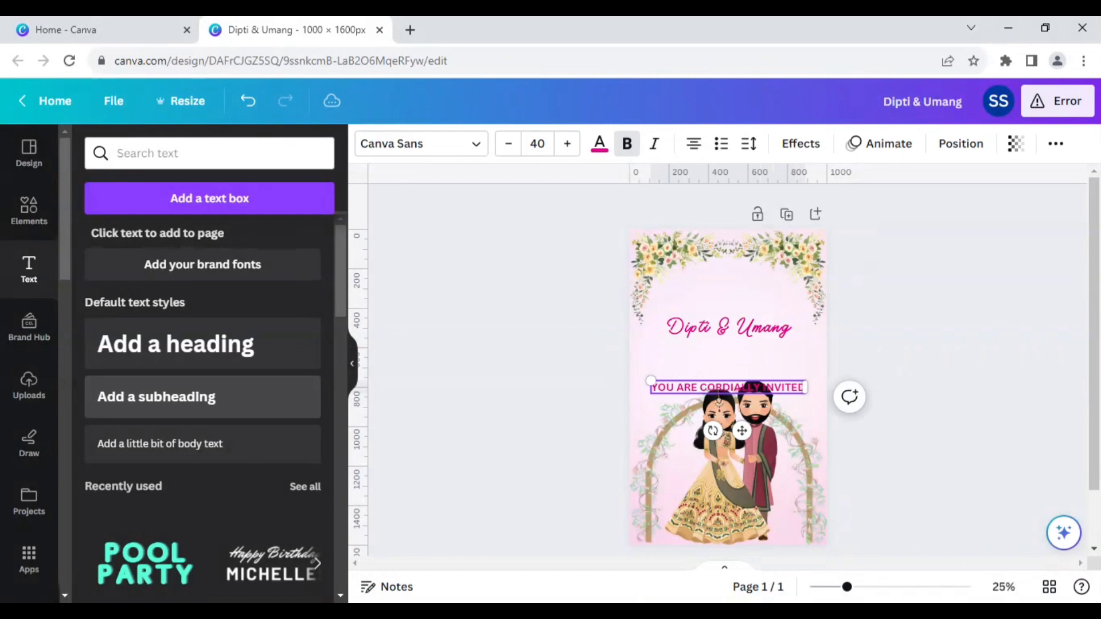
{"action": "type", "text": " TO ATTEND"}
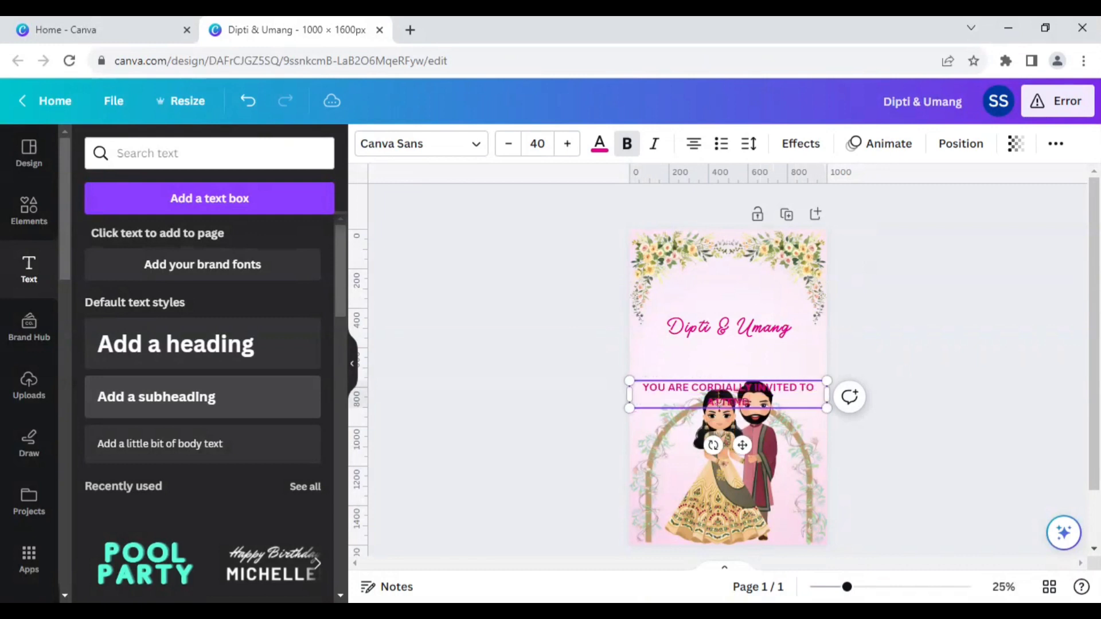
{"action": "type", "text": " THE WEDDIN"}
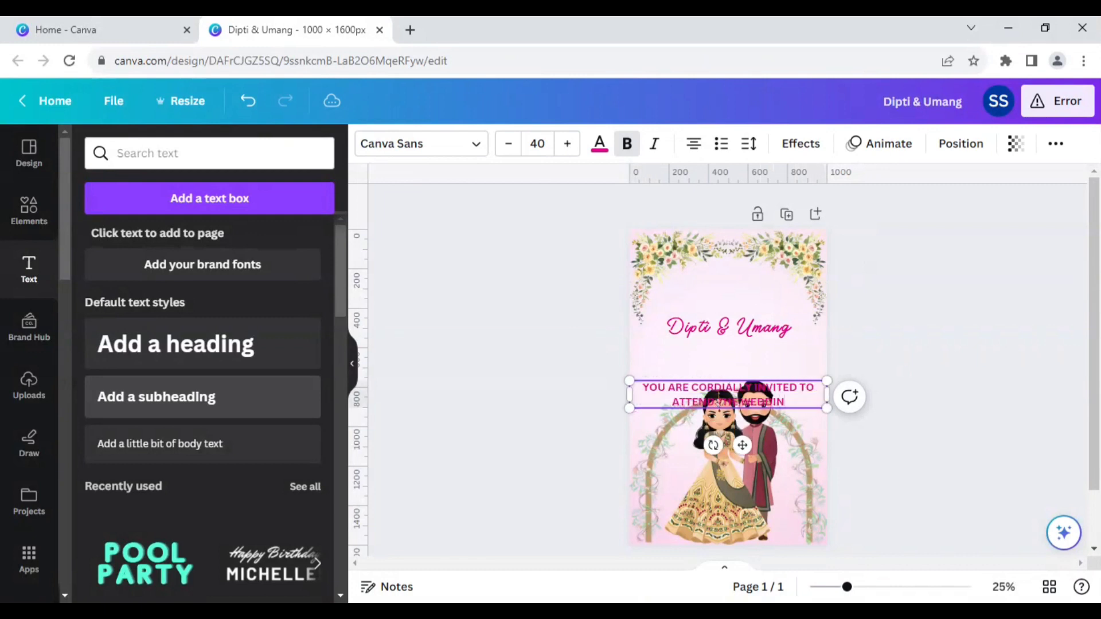
{"action": "type", "text": "G OF"}
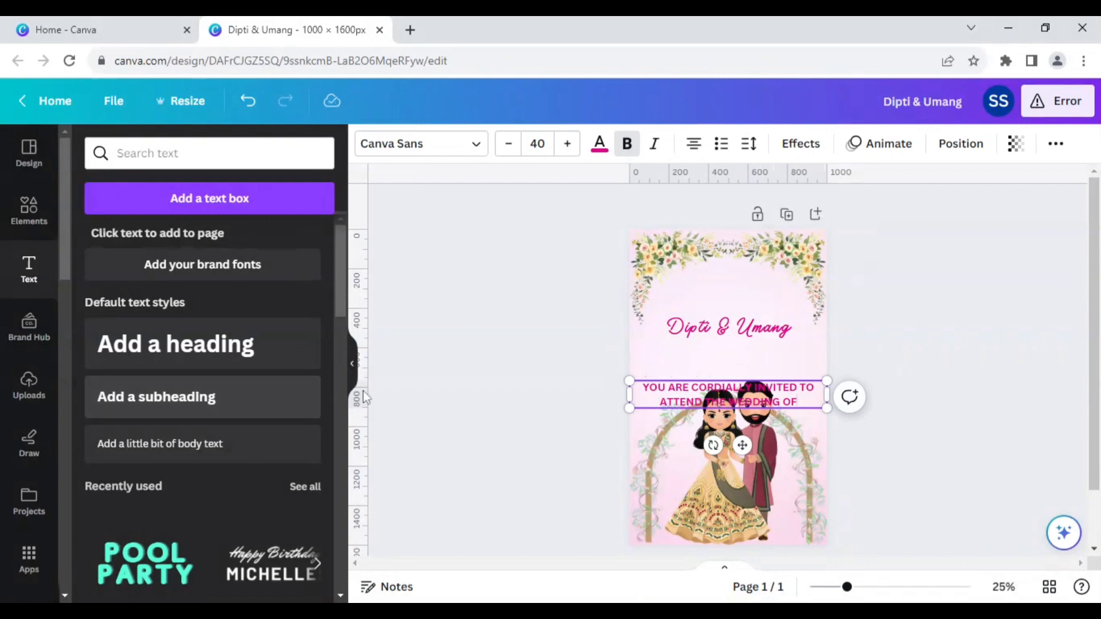
{"action": "left_click", "coordinate": [504, 405]}
Set the font size of the invitation line to 28.
{"action": "left_click", "coordinate": [682, 394]}
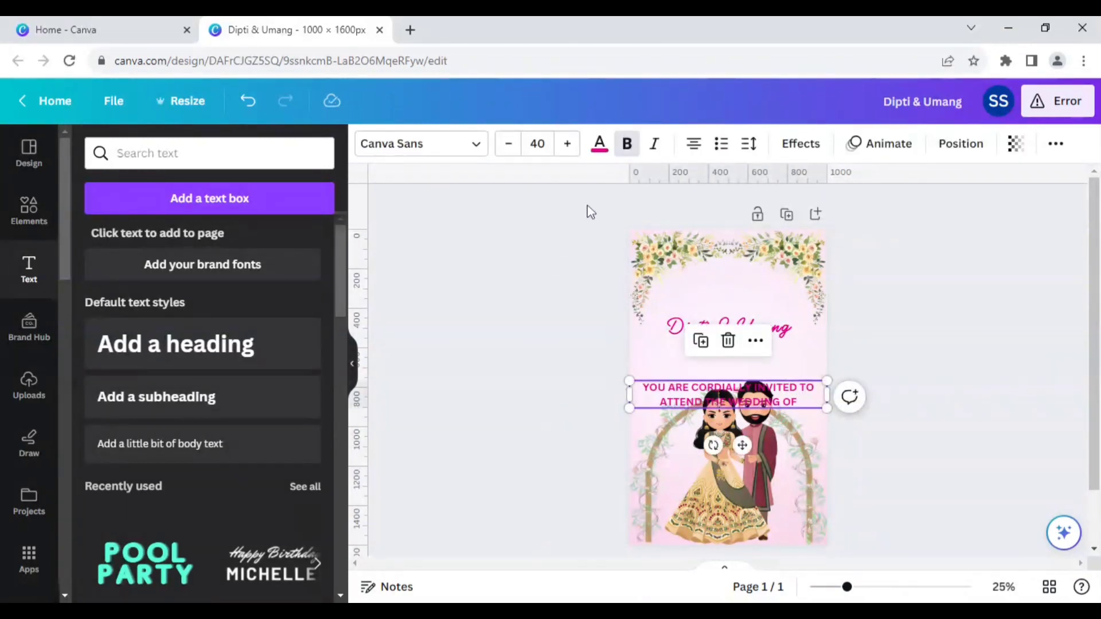
{"action": "left_click", "coordinate": [537, 143]}
{"action": "scroll", "coordinate": [570, 337], "scroll_direction": "down", "scroll_amount": 1}
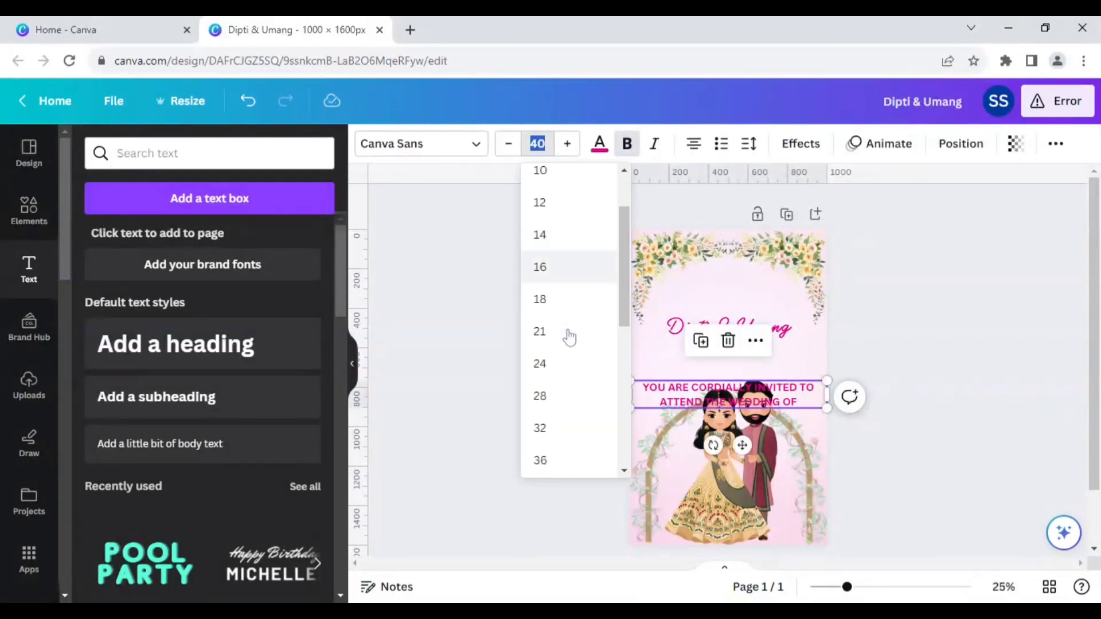
{"action": "left_click", "coordinate": [555, 402]}
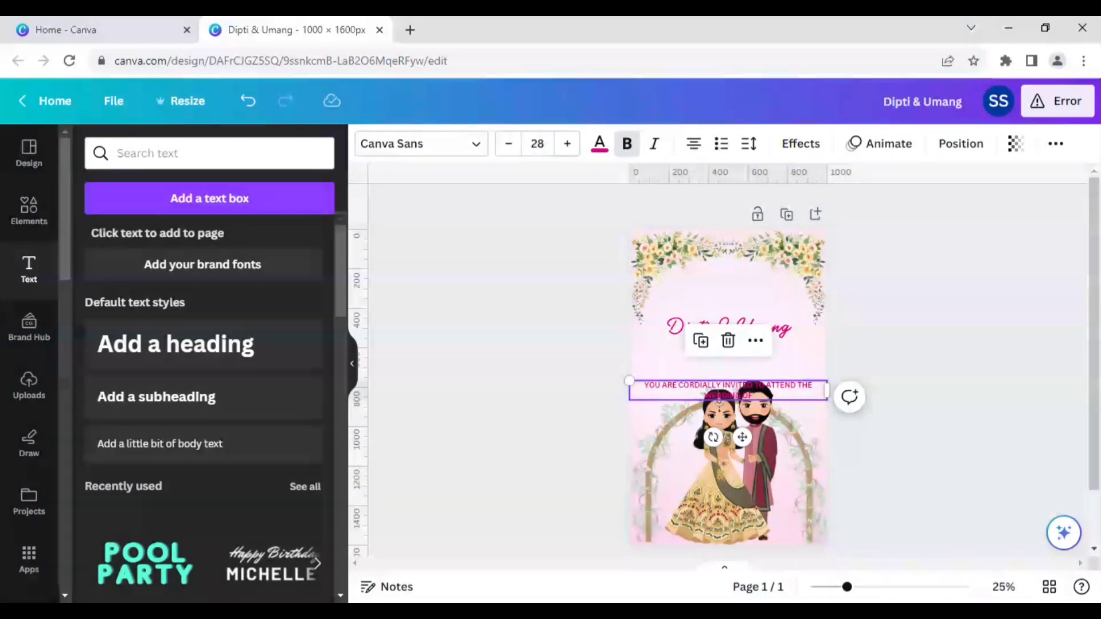
Colour the invitation line with the green #647a57 from the floral photo colours, darkened to the custom shade #1E3411.
{"action": "left_click", "coordinate": [600, 145]}
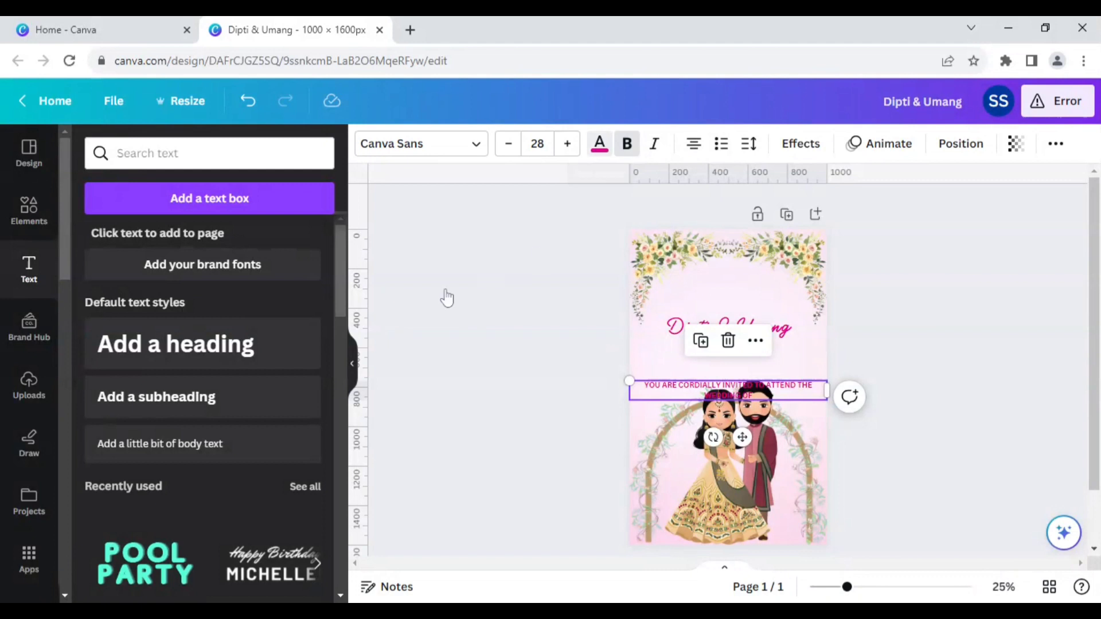
{"action": "scroll", "coordinate": [243, 447], "scroll_direction": "down", "scroll_amount": 3}
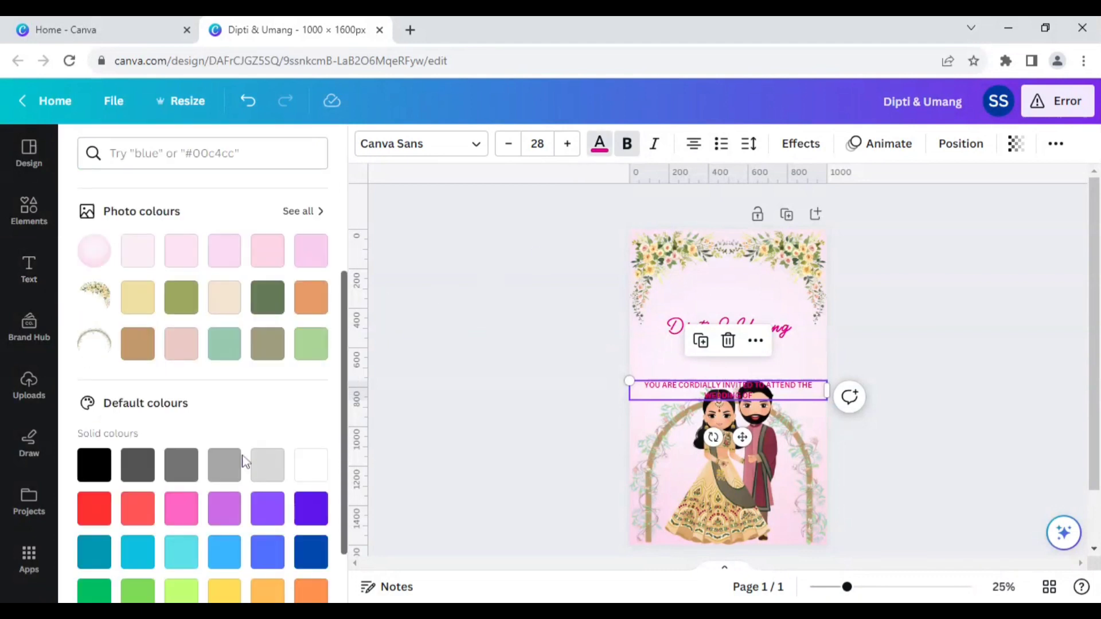
{"action": "left_click", "coordinate": [267, 298]}
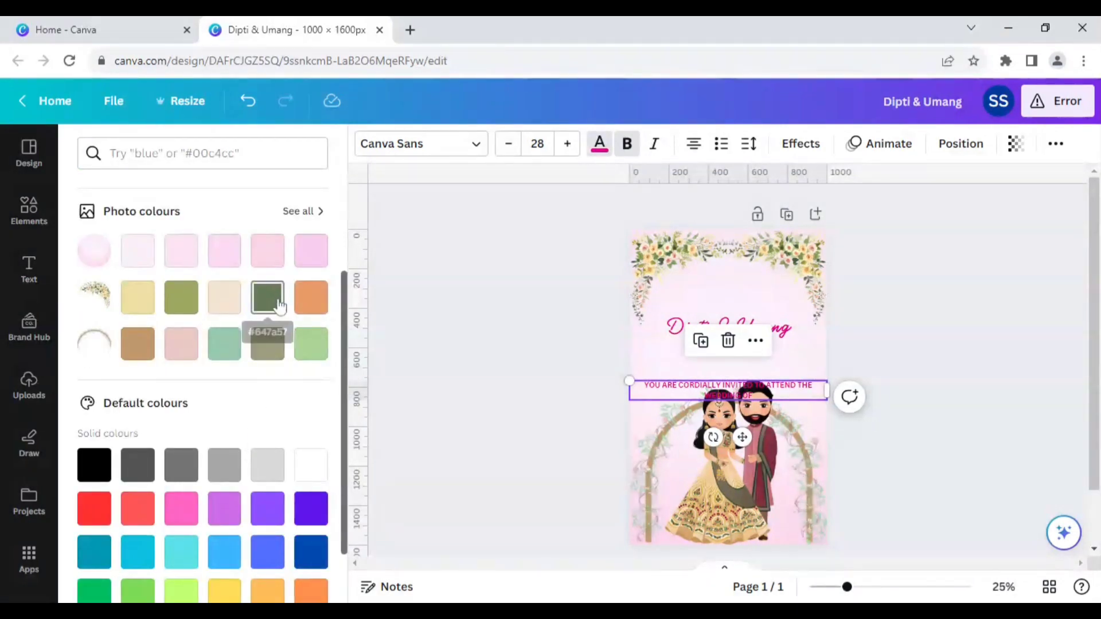
{"action": "scroll", "coordinate": [244, 411], "scroll_direction": "up", "scroll_amount": 3}
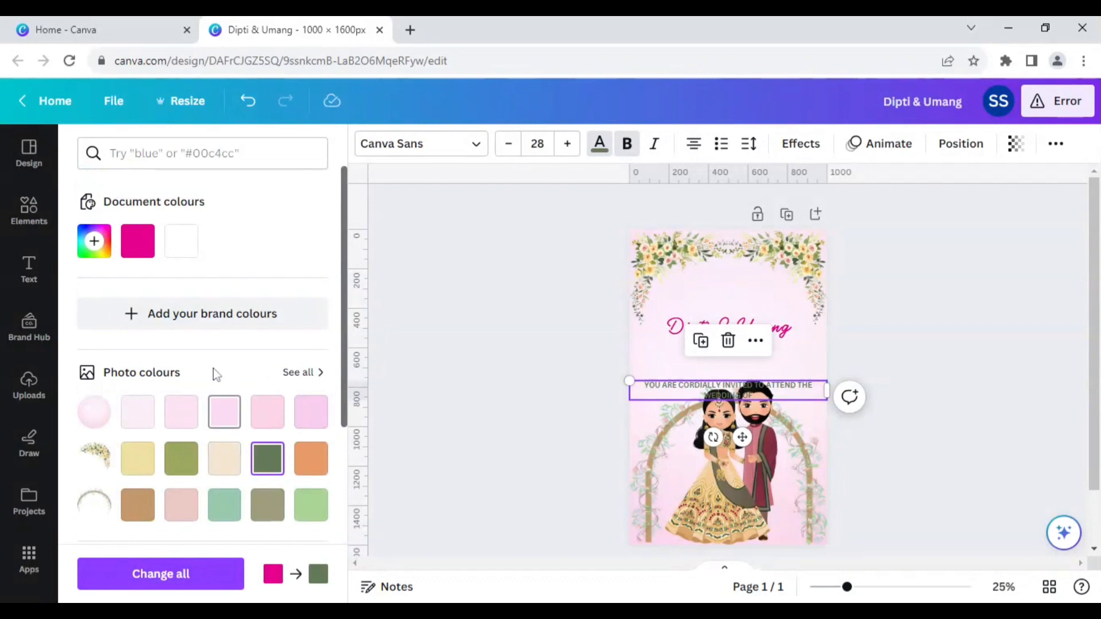
{"action": "left_click", "coordinate": [95, 241]}
{"action": "left_click_drag", "start_coordinate": [154, 324], "coordinate": [241, 349]}
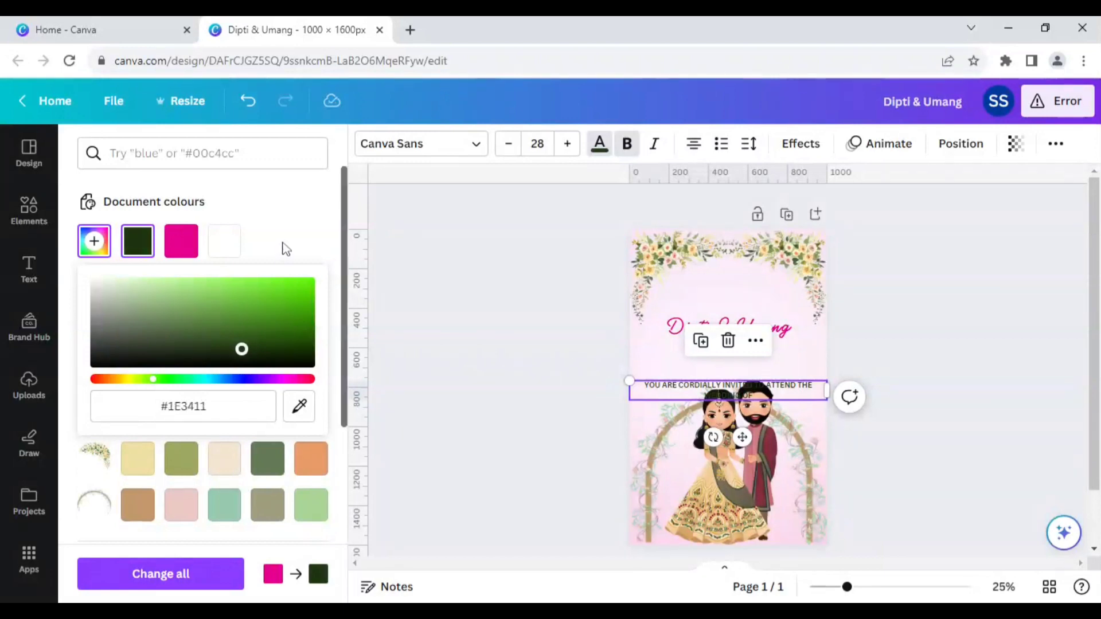
{"action": "left_click", "coordinate": [286, 247]}
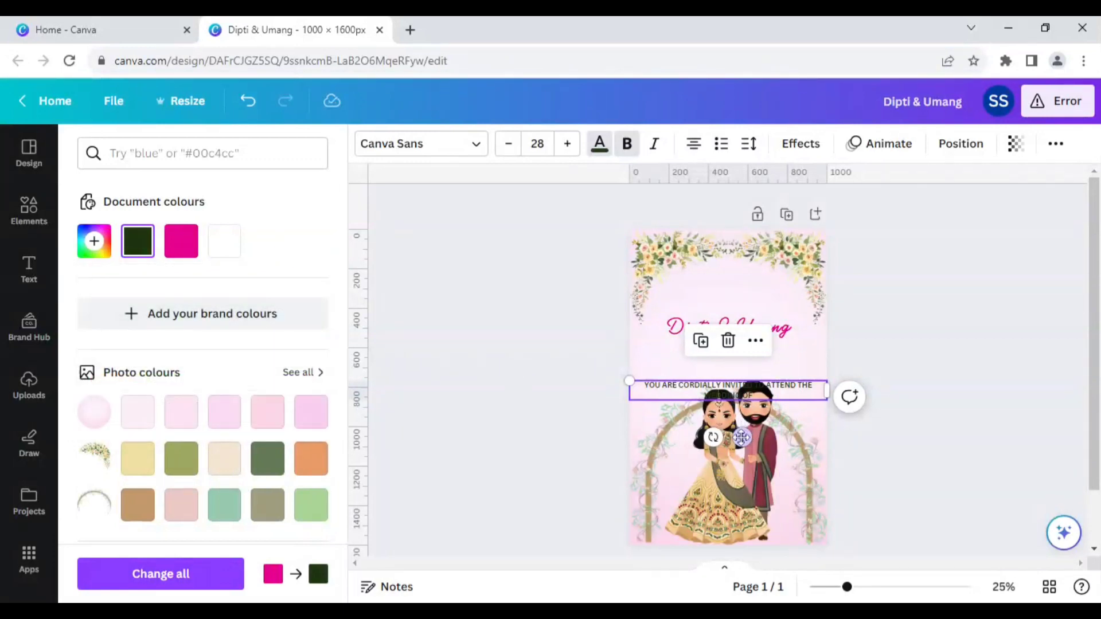
Move the invitation line up just below the corner florals and curve it over the couple's names with a curve of 23.
{"action": "left_click_drag", "start_coordinate": [741, 437], "coordinate": [741, 352]}
{"action": "left_click", "coordinate": [802, 146]}
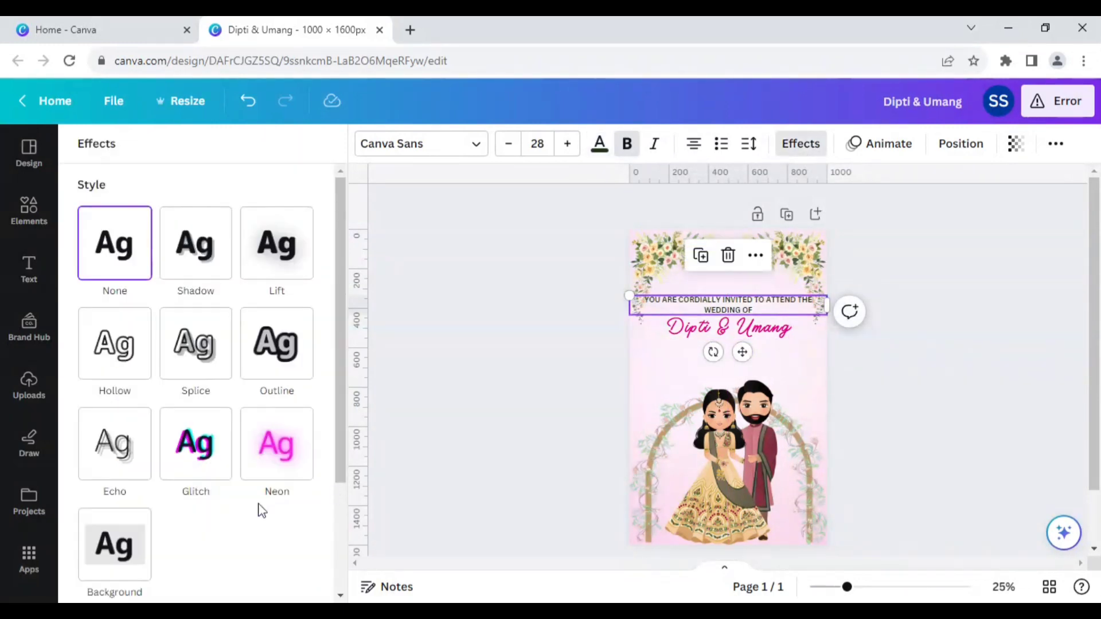
{"action": "scroll", "coordinate": [257, 510], "scroll_direction": "down", "scroll_amount": 3}
{"action": "left_click", "coordinate": [213, 539]}
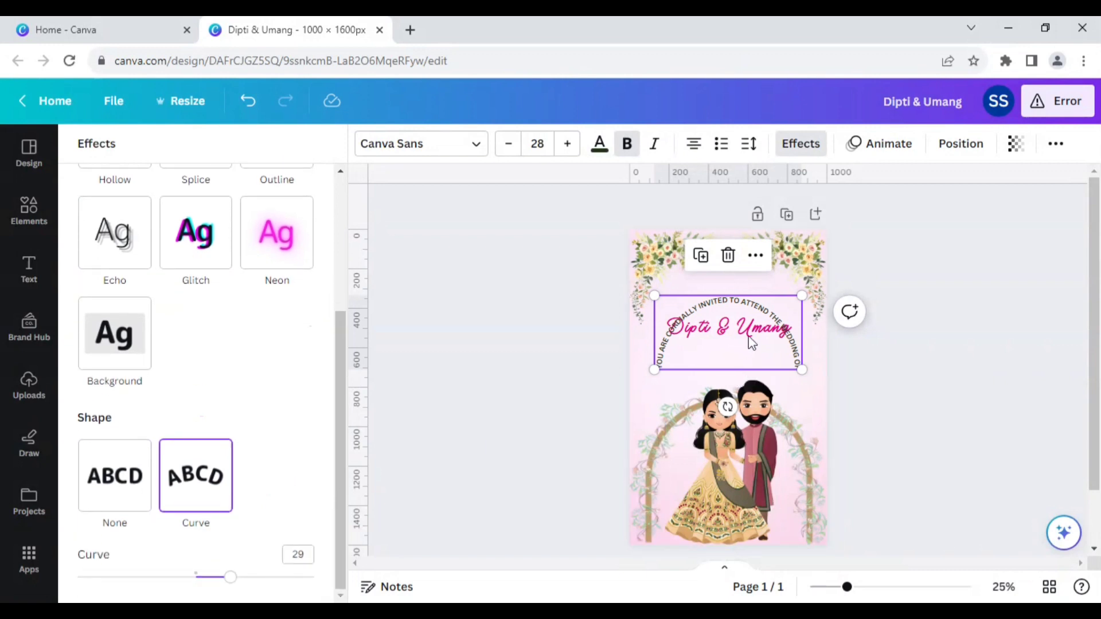
{"action": "left_click_drag", "start_coordinate": [745, 307], "coordinate": [743, 276]}
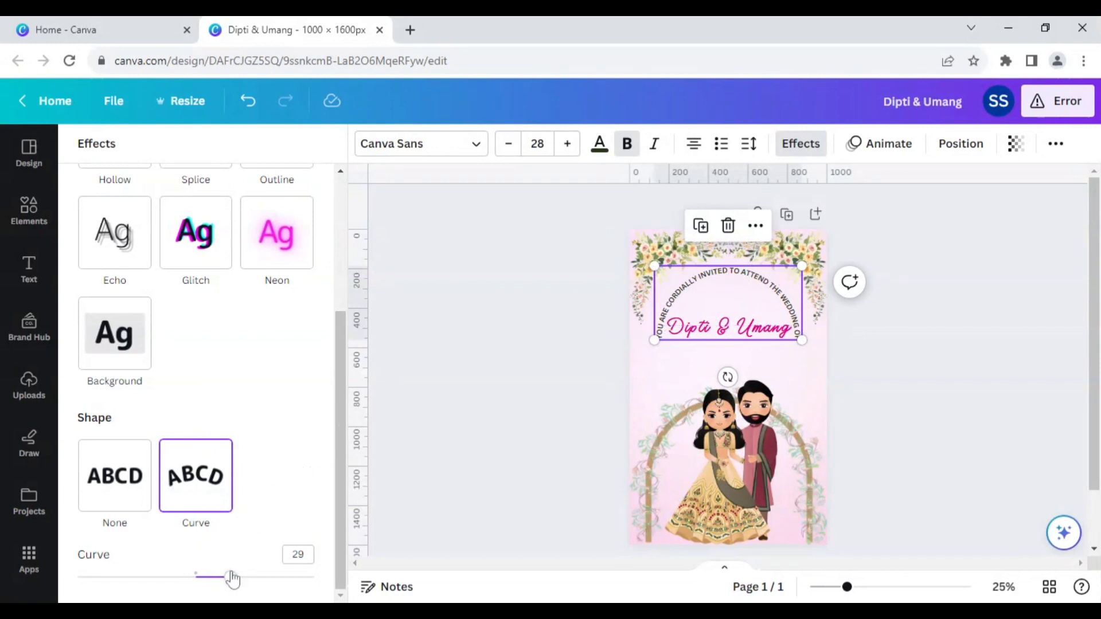
{"action": "left_click_drag", "start_coordinate": [232, 579], "coordinate": [223, 577]}
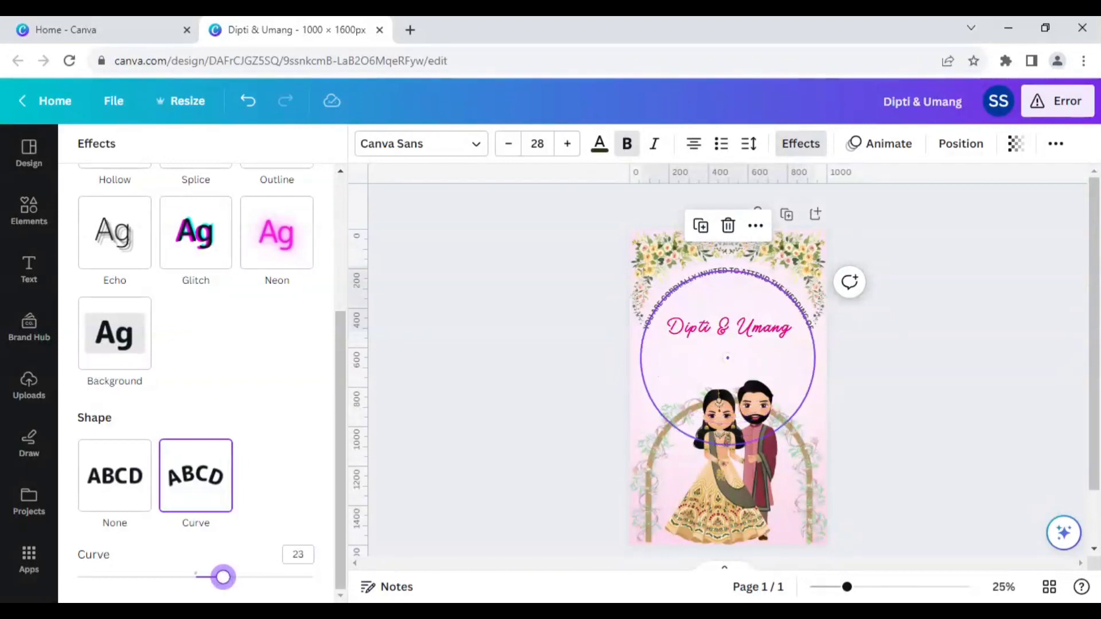
{"action": "left_click_drag", "start_coordinate": [223, 577], "coordinate": [223, 577]}
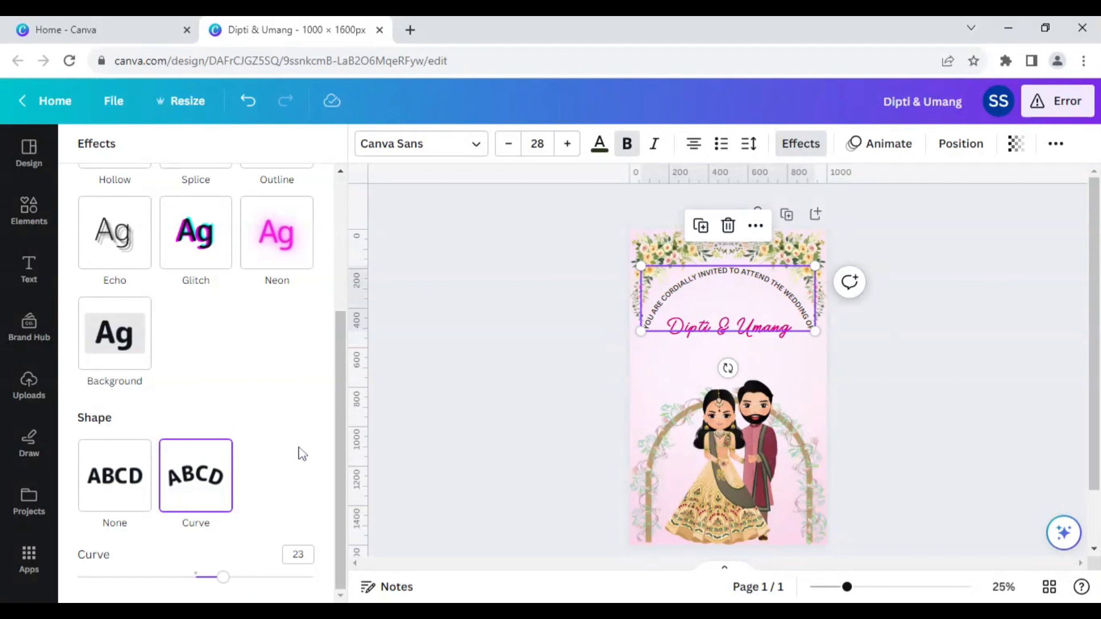
{"action": "left_click", "coordinate": [517, 427]}
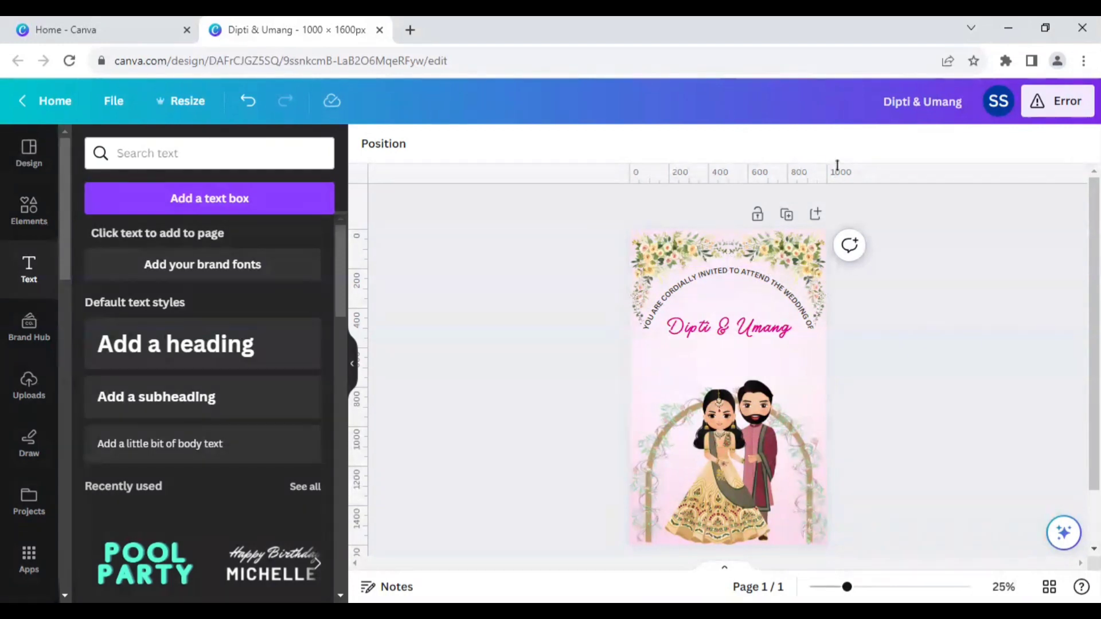
Tighten the invitation line's curve to 24.
{"action": "left_click", "coordinate": [700, 307]}
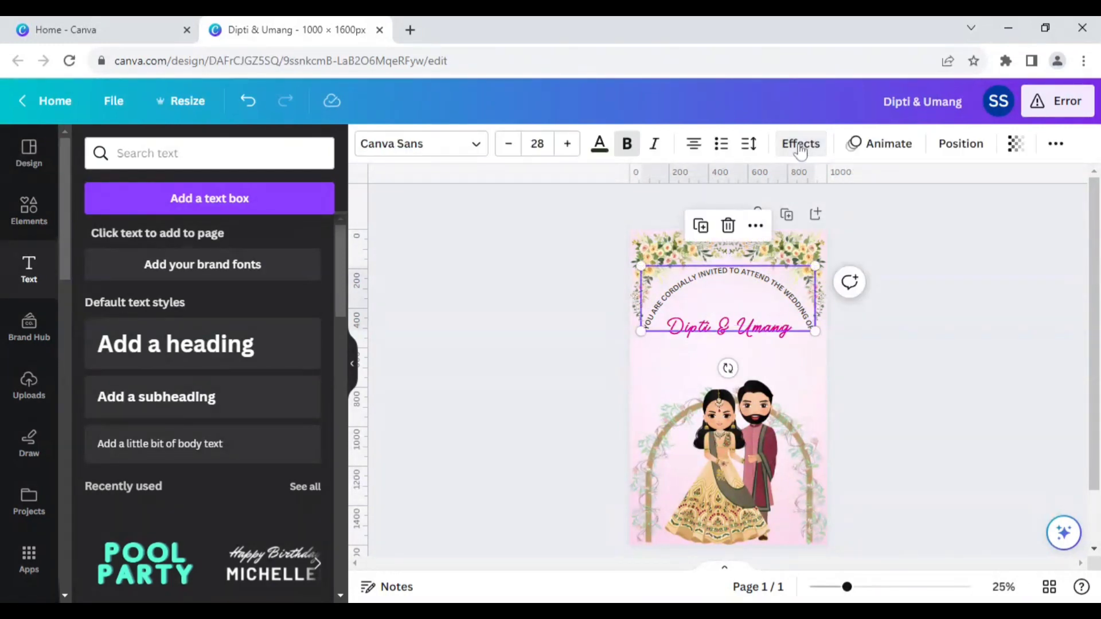
{"action": "left_click", "coordinate": [801, 144]}
{"action": "scroll", "coordinate": [258, 505], "scroll_direction": "down", "scroll_amount": 4}
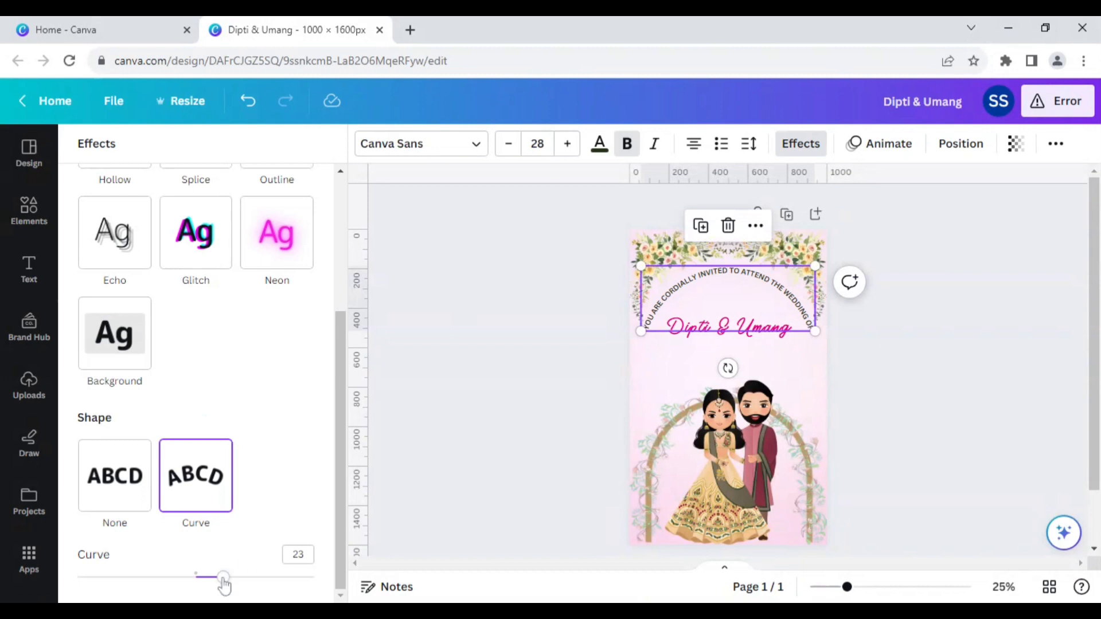
{"action": "left_click_drag", "start_coordinate": [227, 581], "coordinate": [227, 580]}
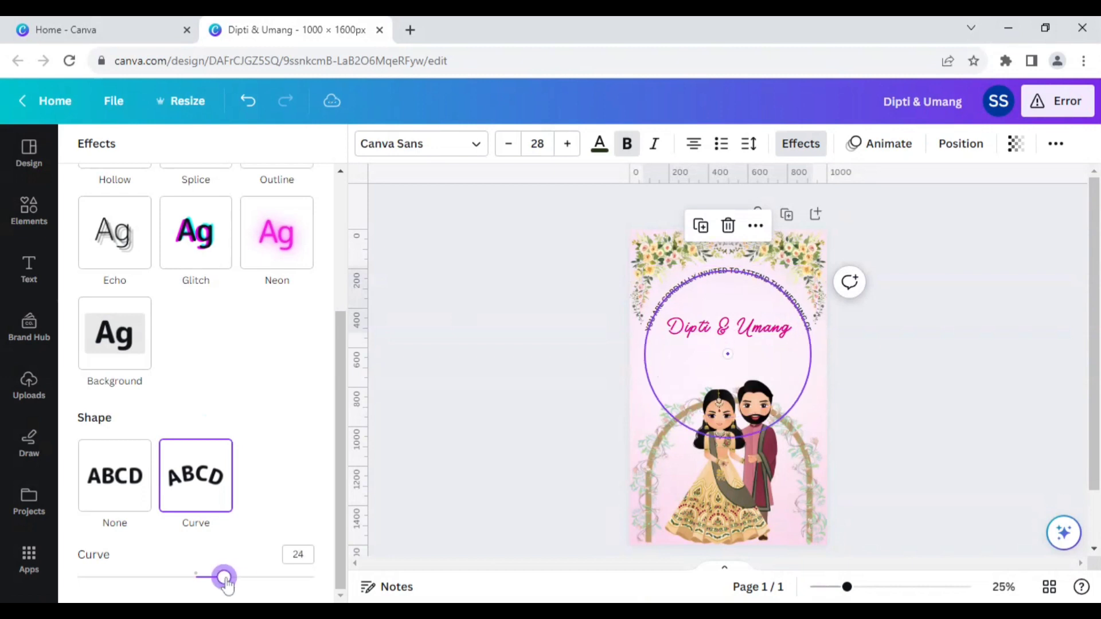
Add a subheading text box reading "Date: 22nd October,2024" to the invitation.
{"action": "left_click", "coordinate": [459, 399]}
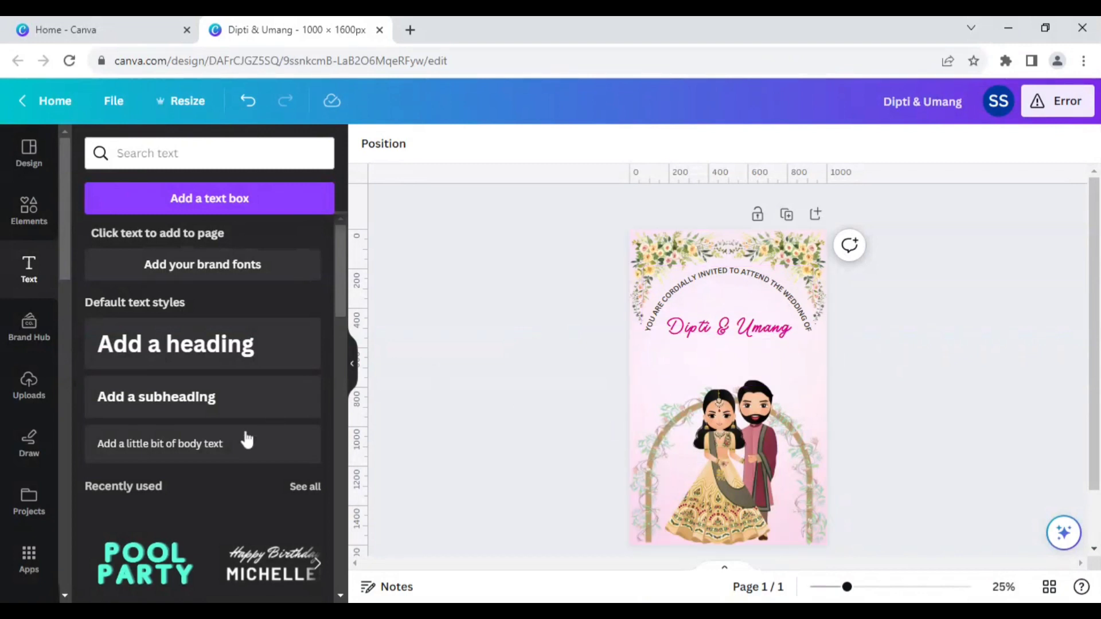
{"action": "left_click", "coordinate": [187, 404]}
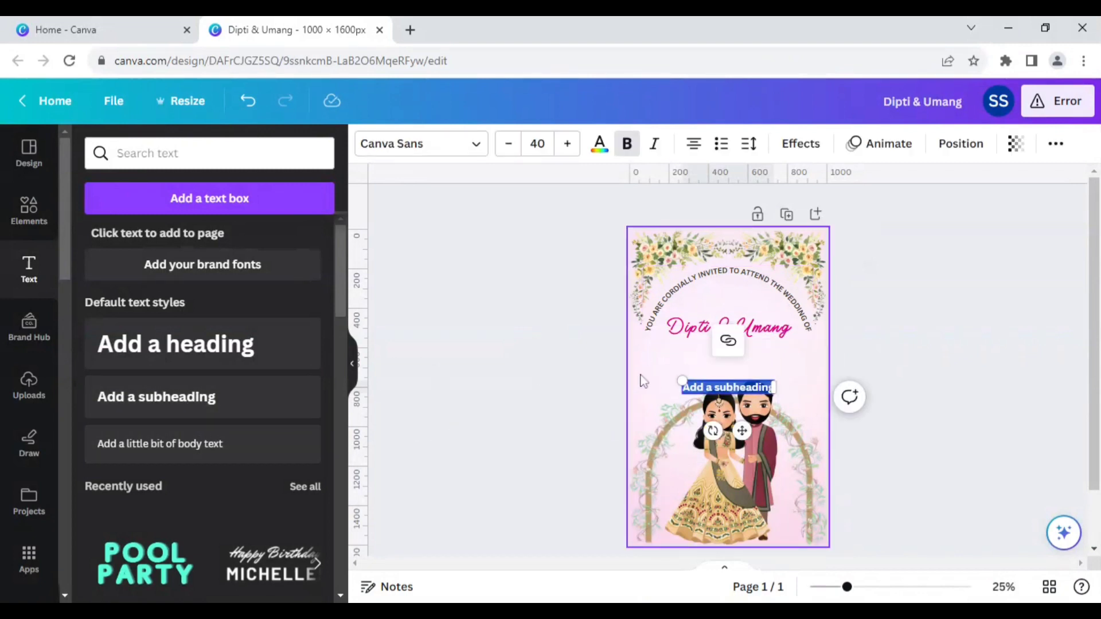
{"action": "type", "text": "Date"}
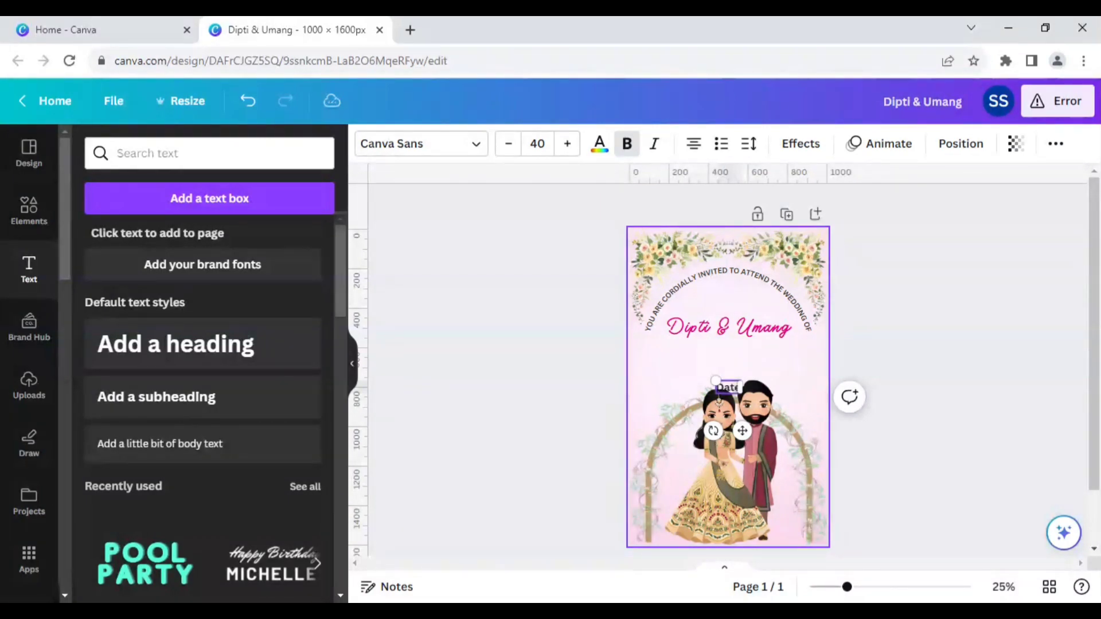
{"action": "type", "text": ": 22"}
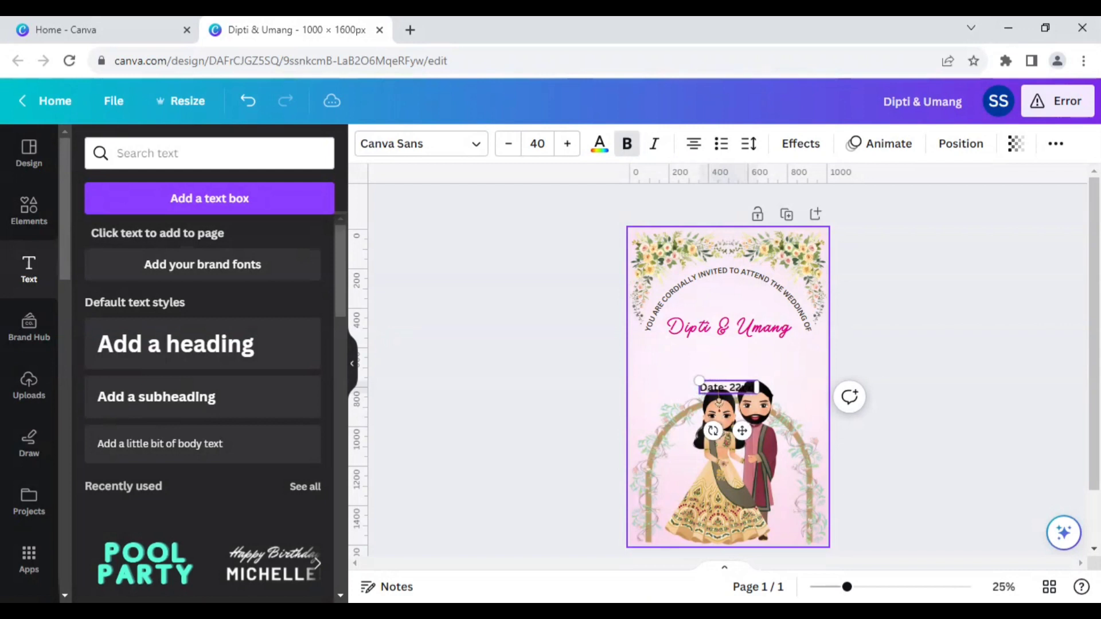
{"action": "type", "text": "nd"}
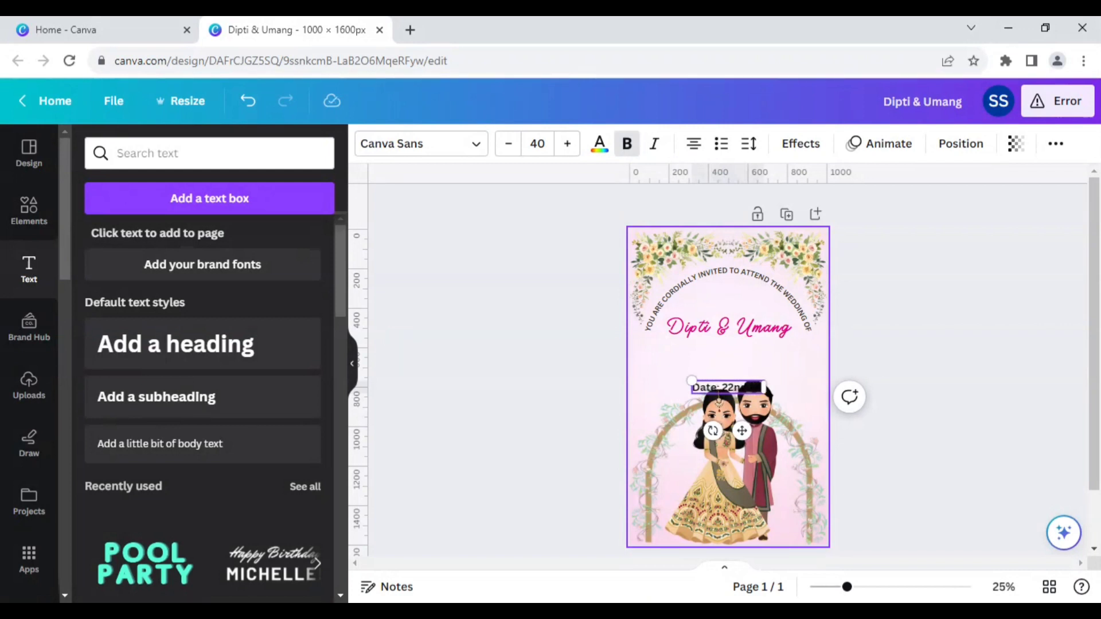
{"action": "key", "text": "BackSpace"}
{"action": "key", "text": "BackSpace"}
{"action": "type", "text": "October"}
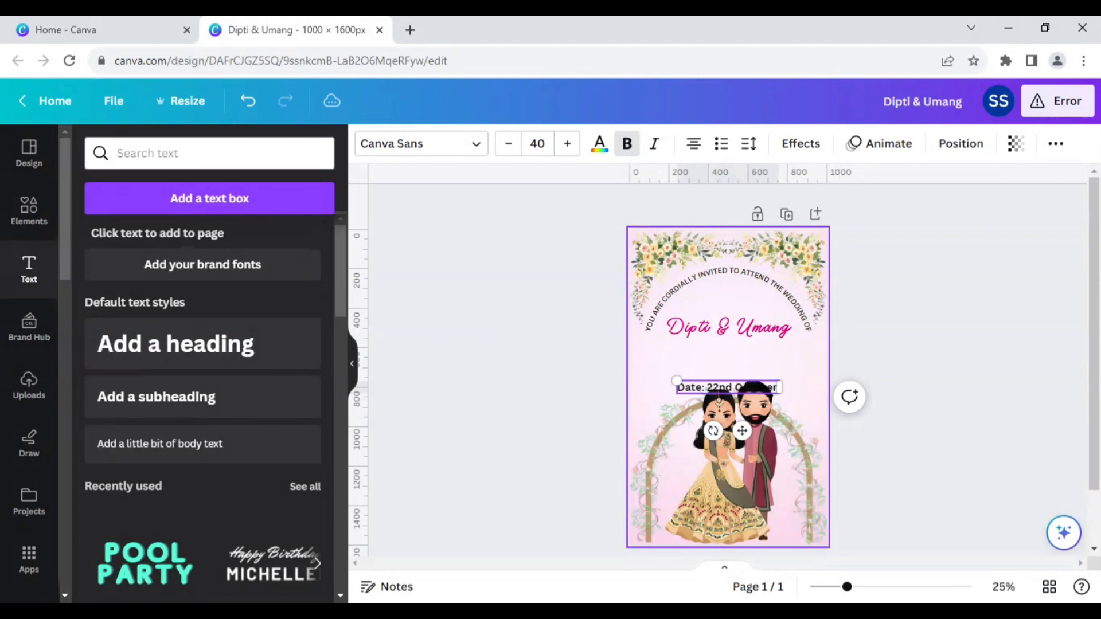
{"action": "key", "text": "BackSpace"}
{"action": "type", "text": "2024"}
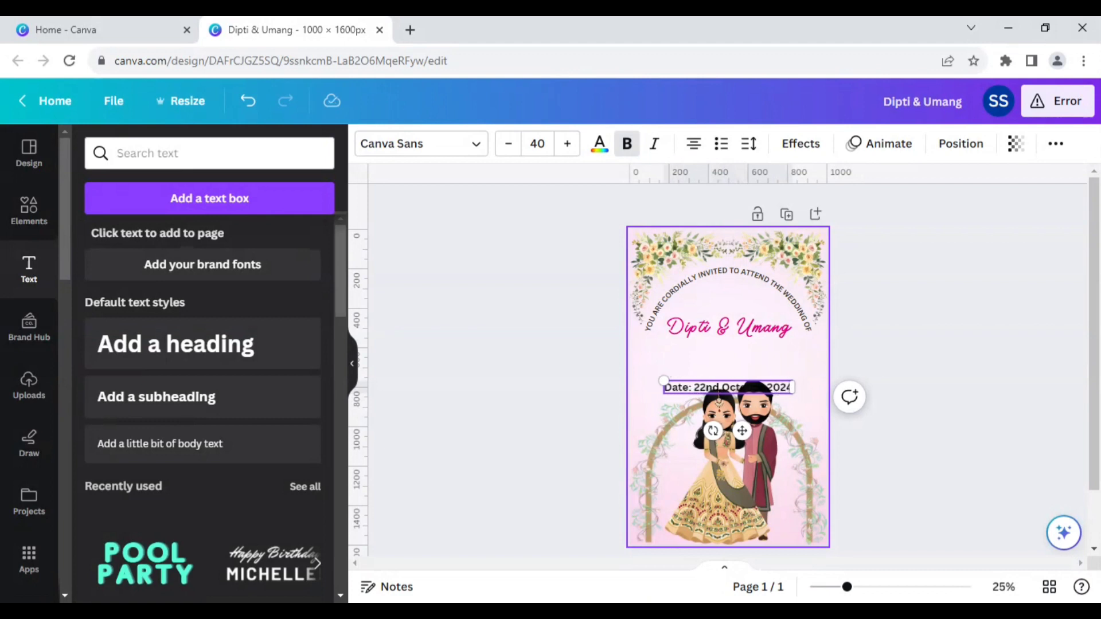
Add a second line reading "Venue: Floral Gardens" below the date in the same text box.
{"action": "key", "text": "Return"}
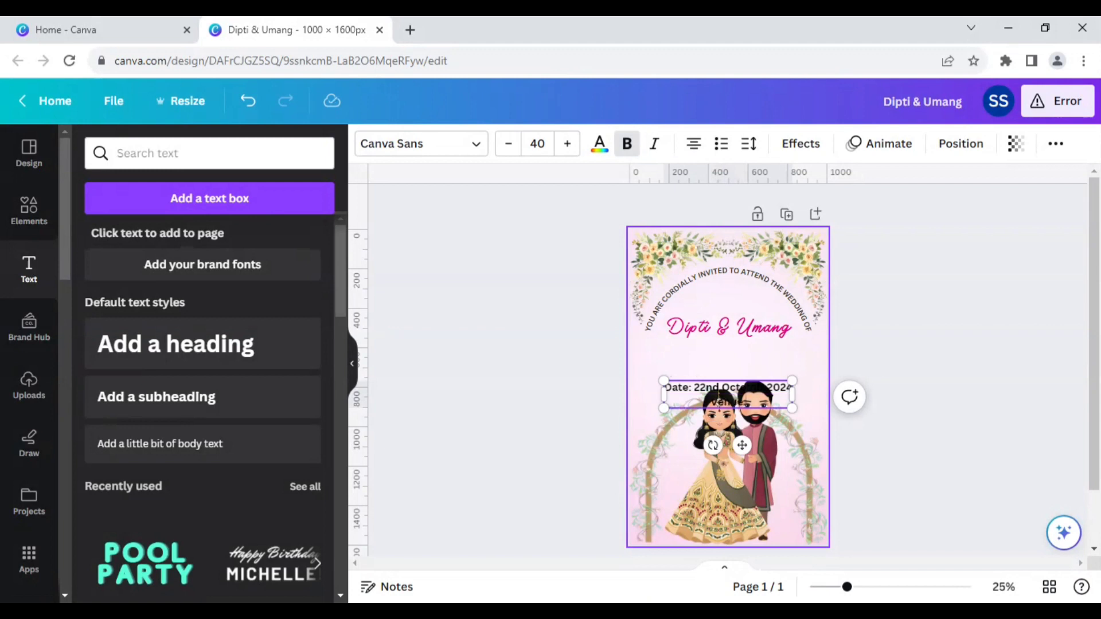
{"action": "type", "text": "Venue: Floral gardens"}
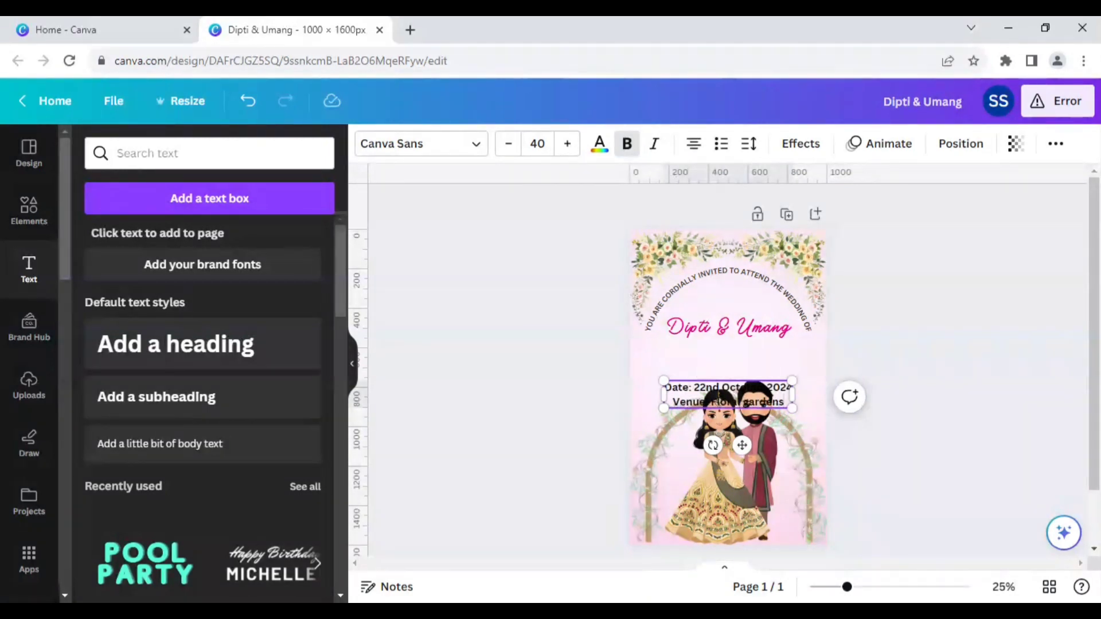
{"action": "key", "text": "Left"}
{"action": "key", "text": "Left"}
{"action": "key", "text": "Left"}
{"action": "key", "text": "Left"}
{"action": "key", "text": "Left"}
{"action": "key", "text": "Left"}
{"action": "key", "text": "BackSpace"}
{"action": "type", "text": "G"}
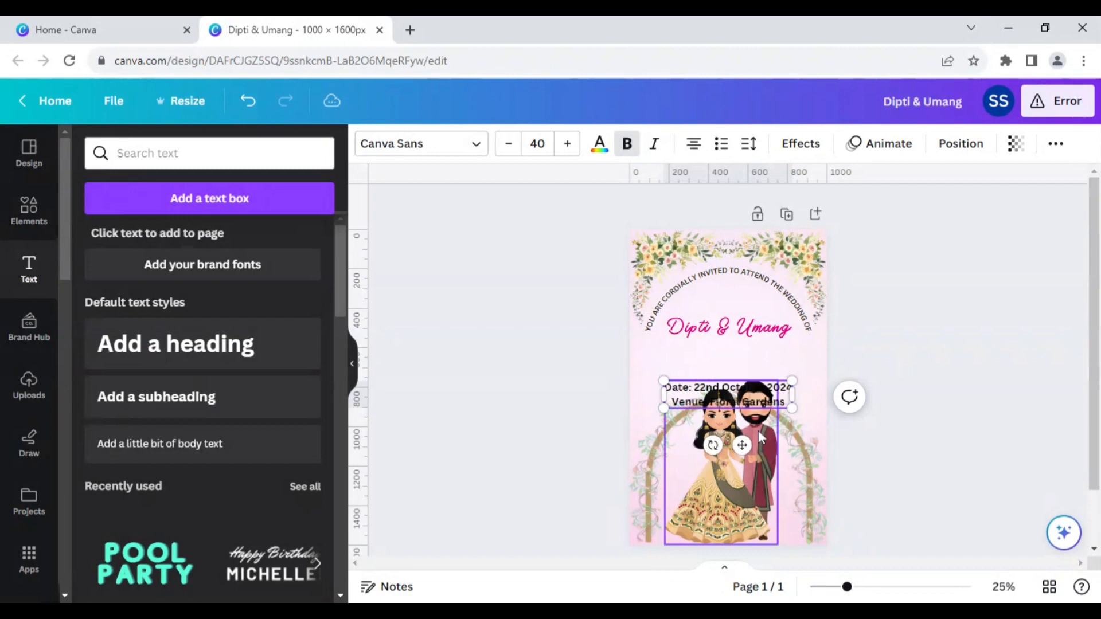
{"action": "left_click", "coordinate": [548, 379]}
Move the date and venue text up between the names heading and the couple illustration, and colour it dark green #1e3411.
{"action": "left_click", "coordinate": [747, 403]}
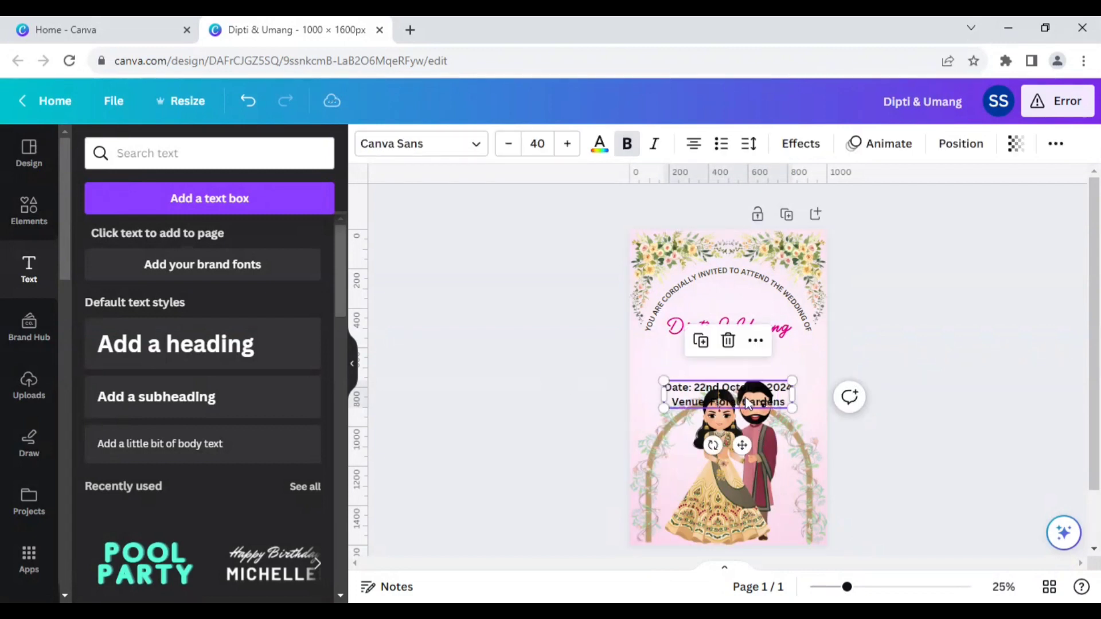
{"action": "left_click_drag", "start_coordinate": [746, 403], "coordinate": [747, 362]}
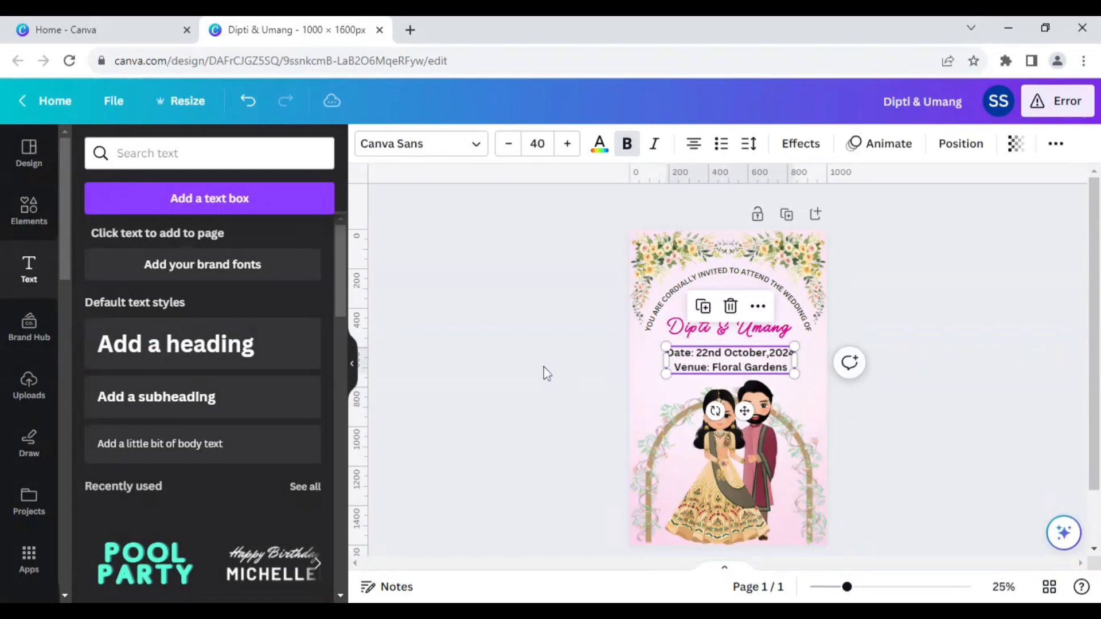
{"action": "left_click", "coordinate": [599, 145]}
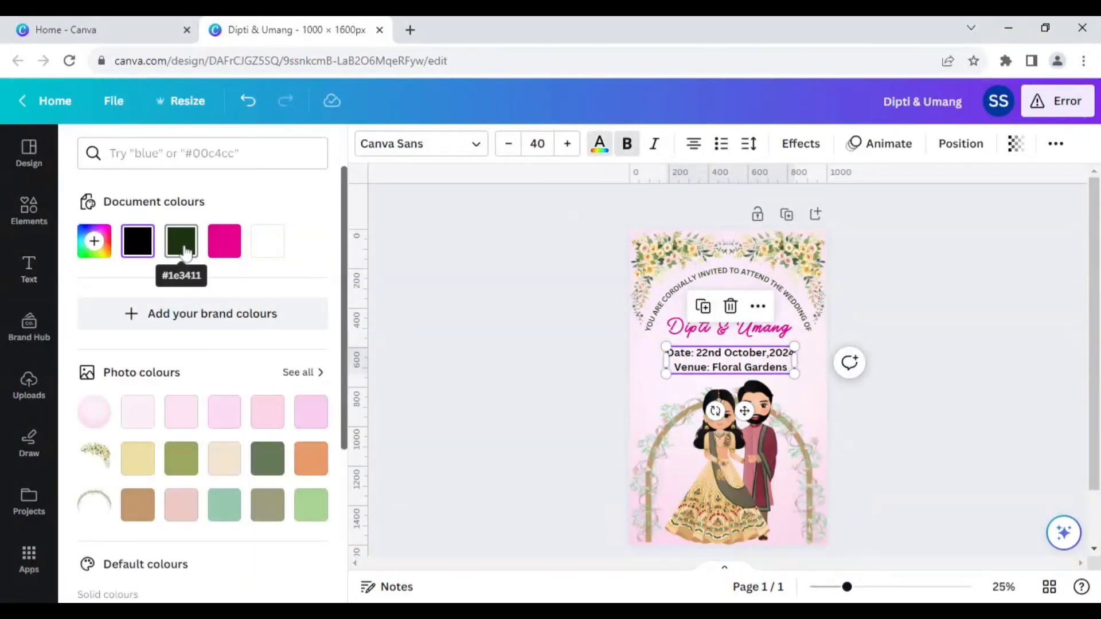
{"action": "left_click", "coordinate": [183, 252]}
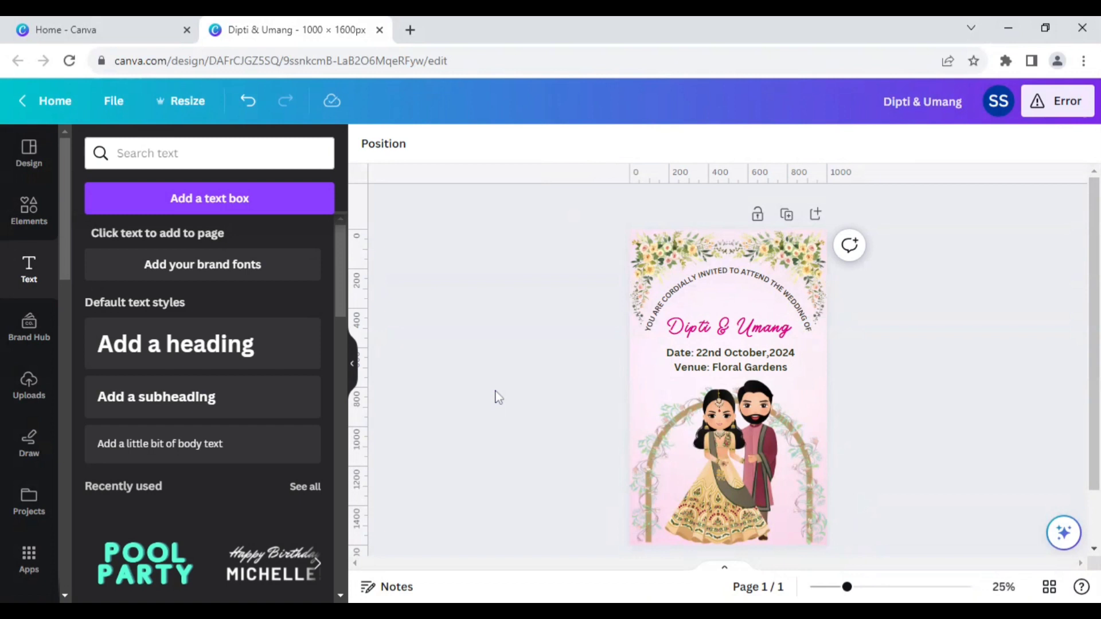
Set the font size of the date and venue text to 32.
{"action": "left_click", "coordinate": [683, 372]}
{"action": "left_click", "coordinate": [537, 143]}
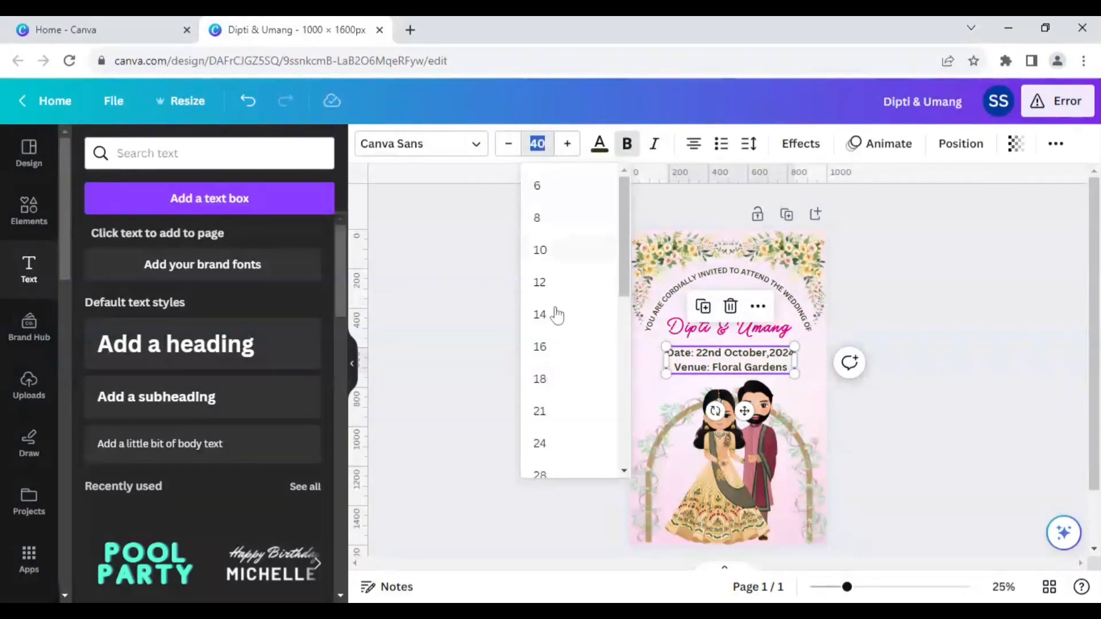
{"action": "scroll", "coordinate": [556, 321], "scroll_direction": "down", "scroll_amount": 3}
{"action": "left_click", "coordinate": [555, 315]}
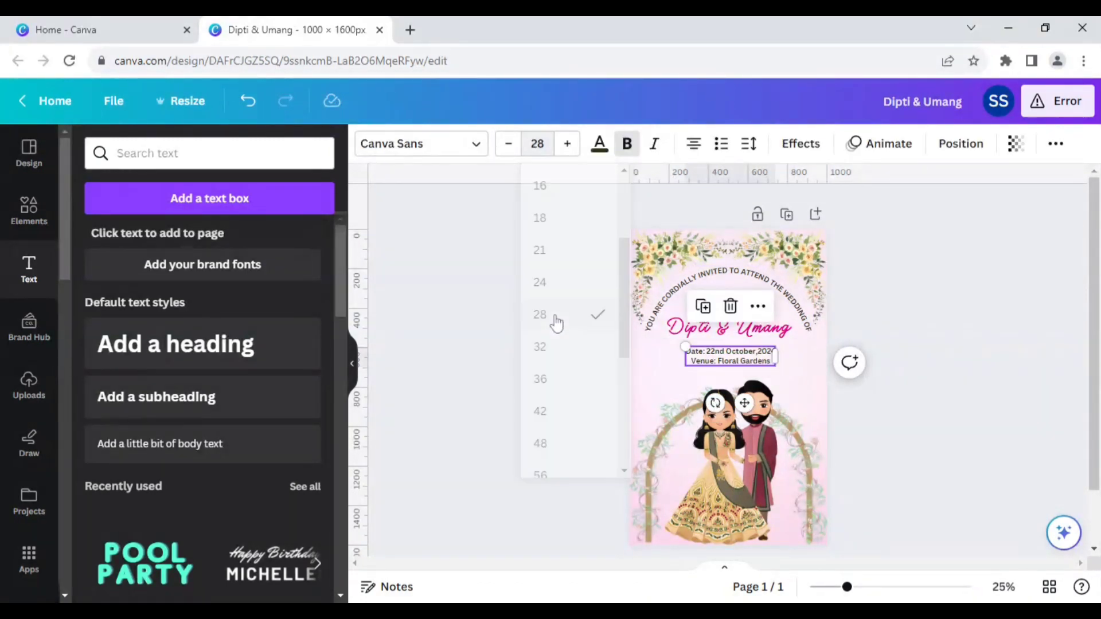
{"action": "left_click", "coordinate": [537, 144]}
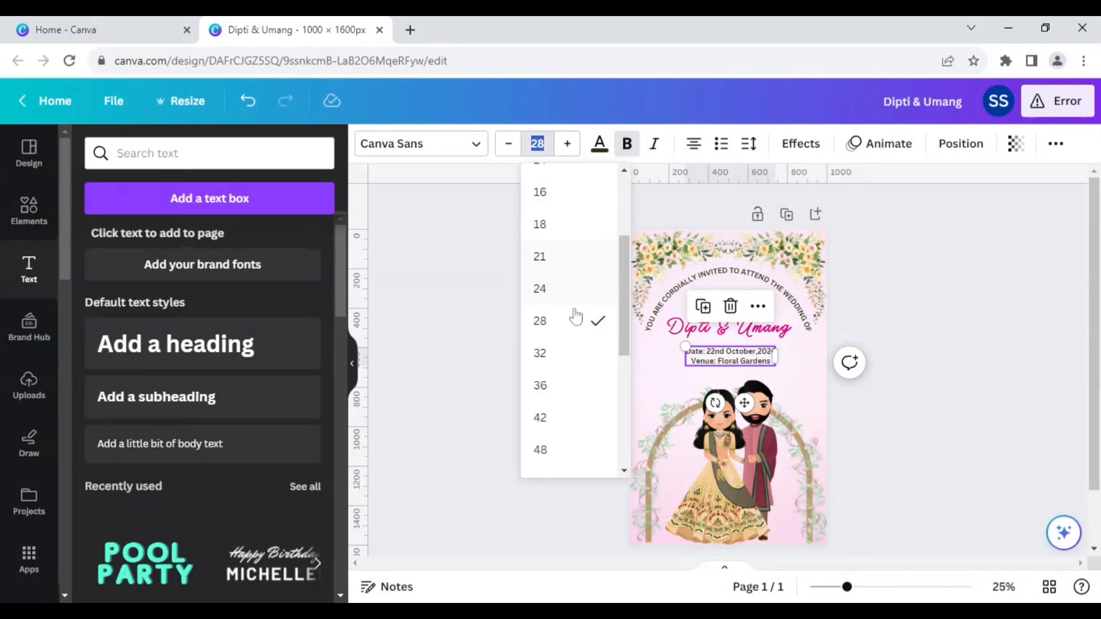
{"action": "left_click", "coordinate": [580, 352]}
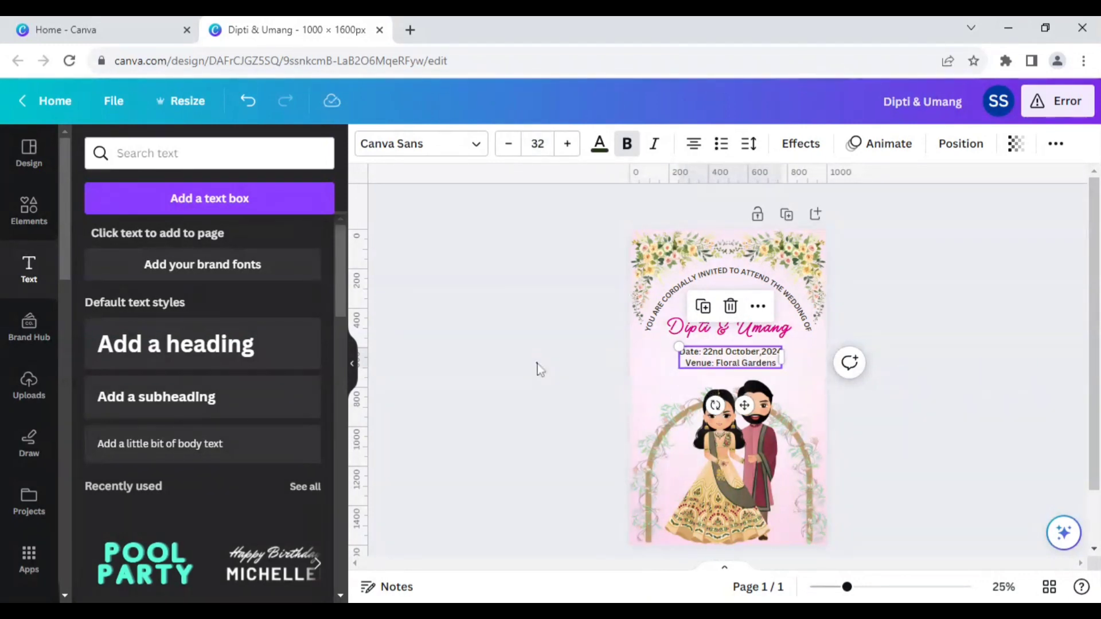
{"action": "left_click", "coordinate": [538, 368]}
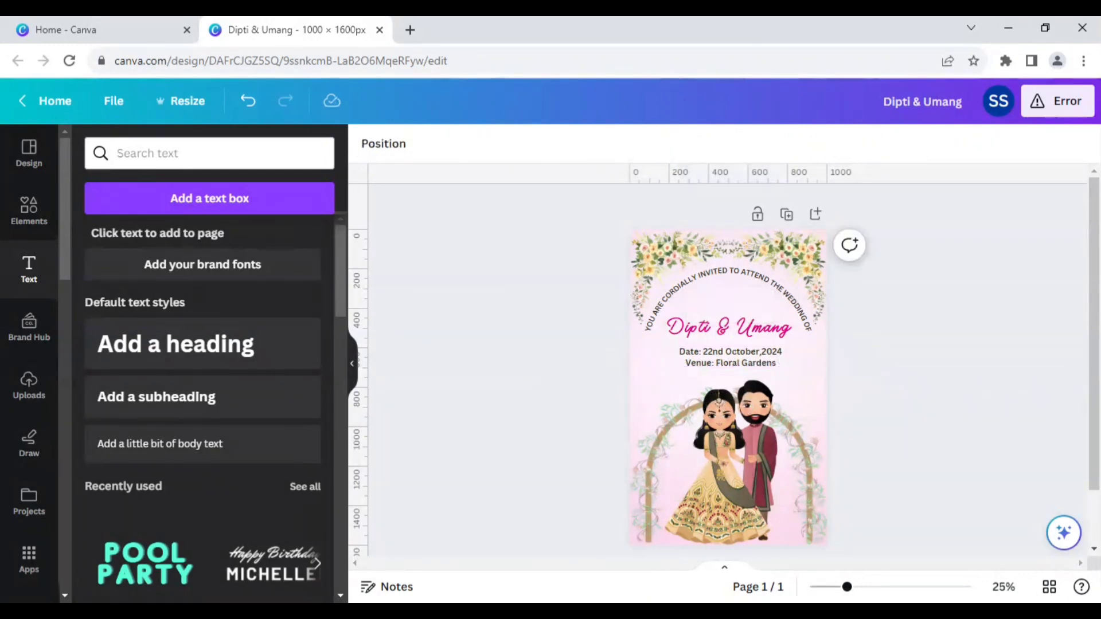